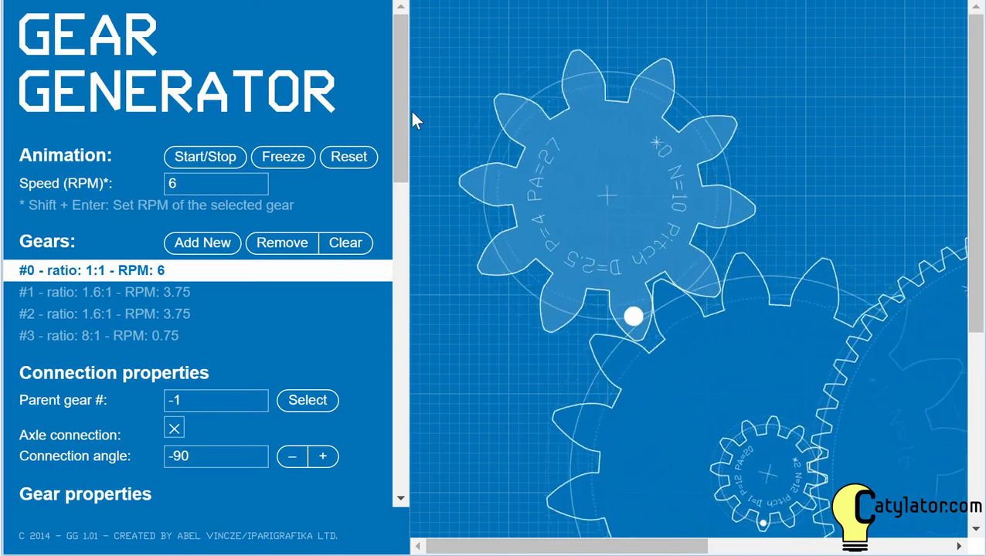
pyautogui.scroll(-4, 402, 232)
pyautogui.moveTo(406, 236)
pyautogui.mouseDown()
pyautogui.moveTo(402, 304)
pyautogui.moveTo(413, 235)
pyautogui.mouseUp()
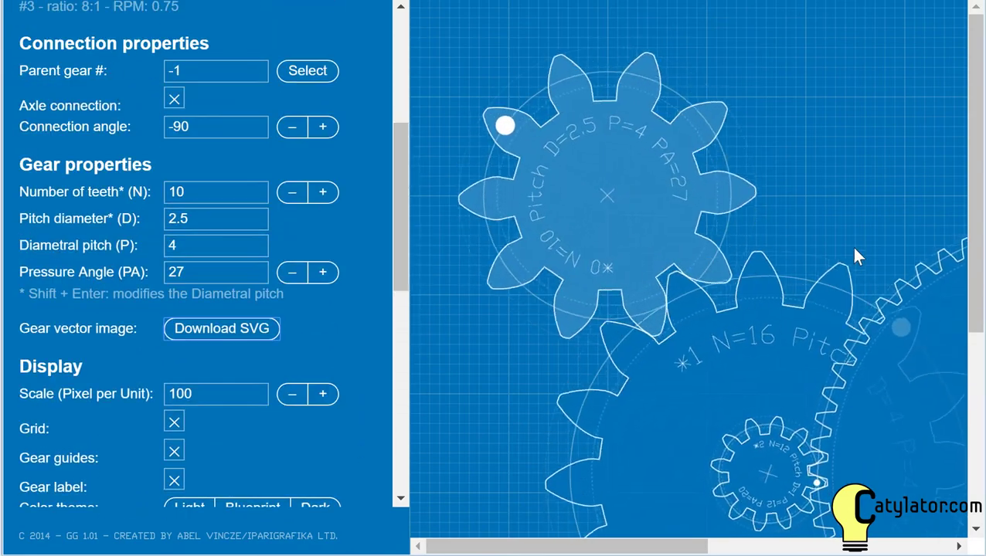
pyautogui.moveTo(973, 177); pyautogui.dragTo(960, 302)
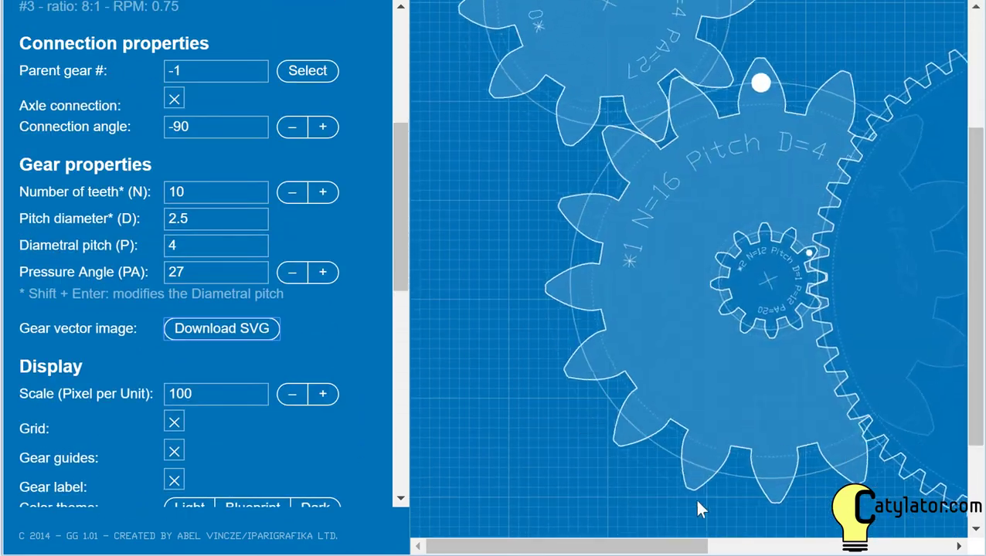
pyautogui.scroll(-2, 688, 539)
pyautogui.hscroll(3, 695, 543)
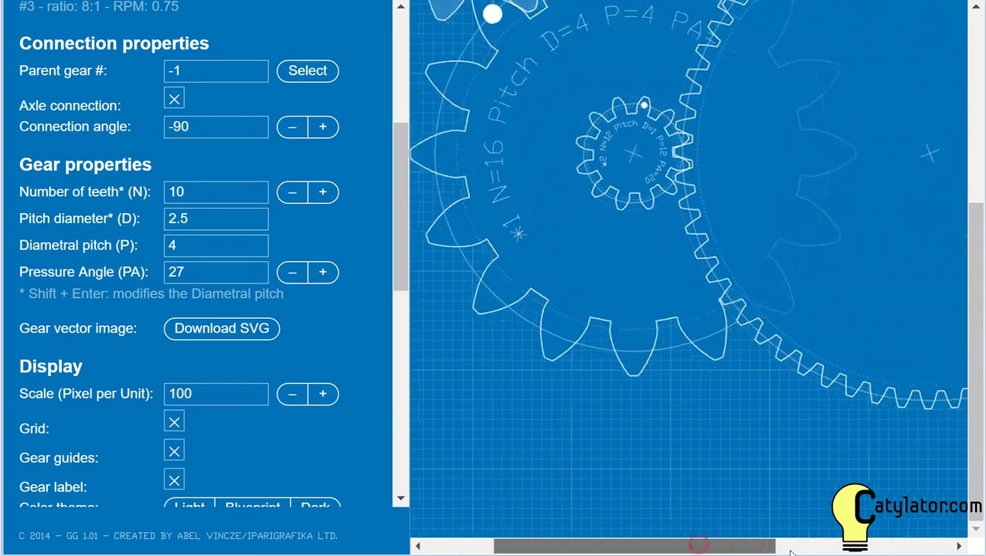
pyautogui.hscroll(-3, 695, 543)
pyautogui.moveTo(978, 311); pyautogui.dragTo(757, 141)
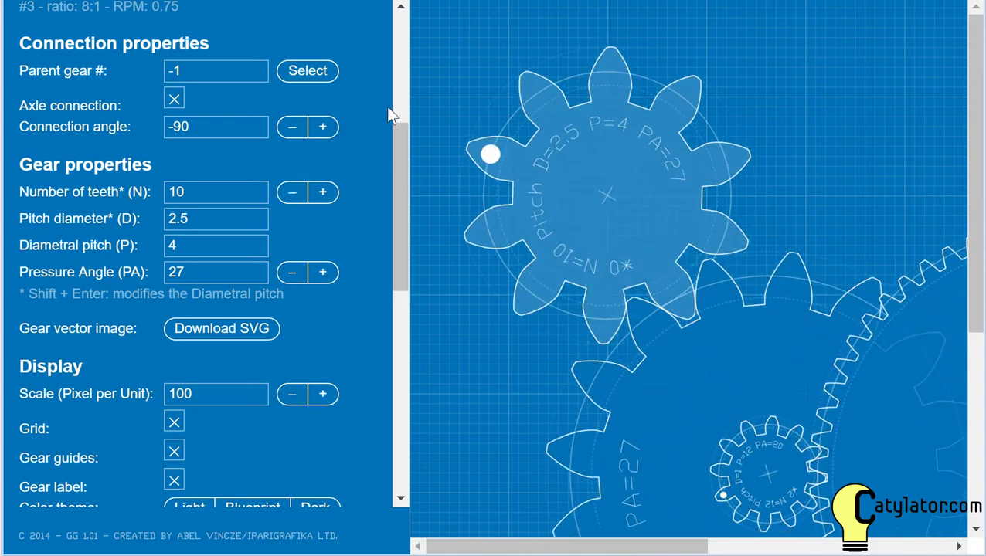
# Set the first gear to 11 teeth, giving it a 2.75 pitch diameter
pyautogui.moveTo(400, 150)
pyautogui.mouseDown()
pyautogui.moveTo(400, 103)
pyautogui.moveTo(398, 115)
pyautogui.mouseUp()
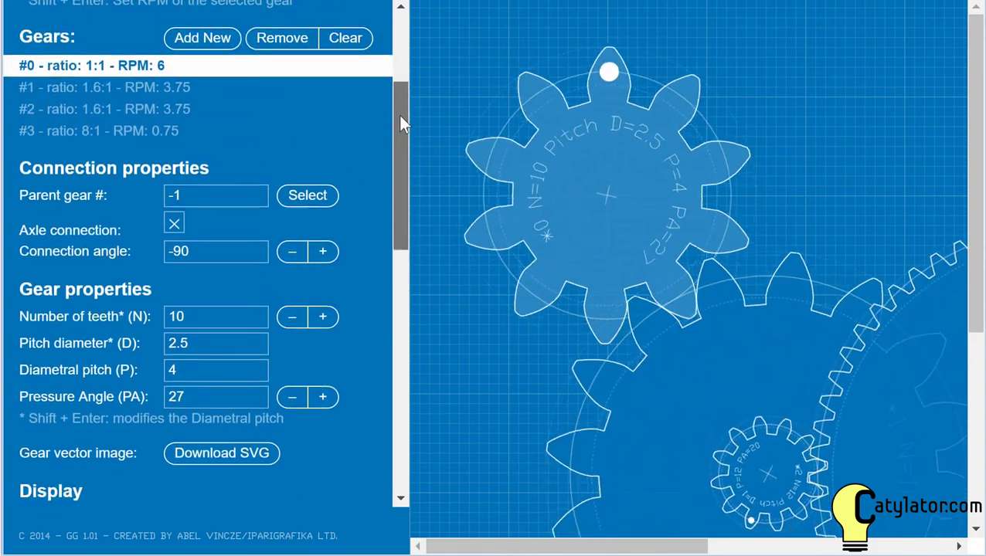
pyautogui.click(289, 316)
pyautogui.click(289, 316)
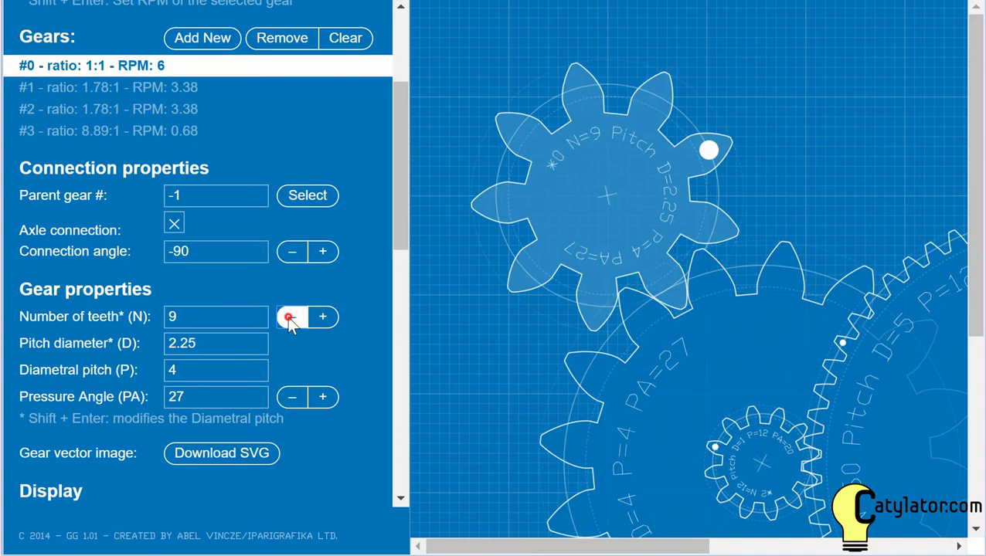
pyautogui.click(289, 317)
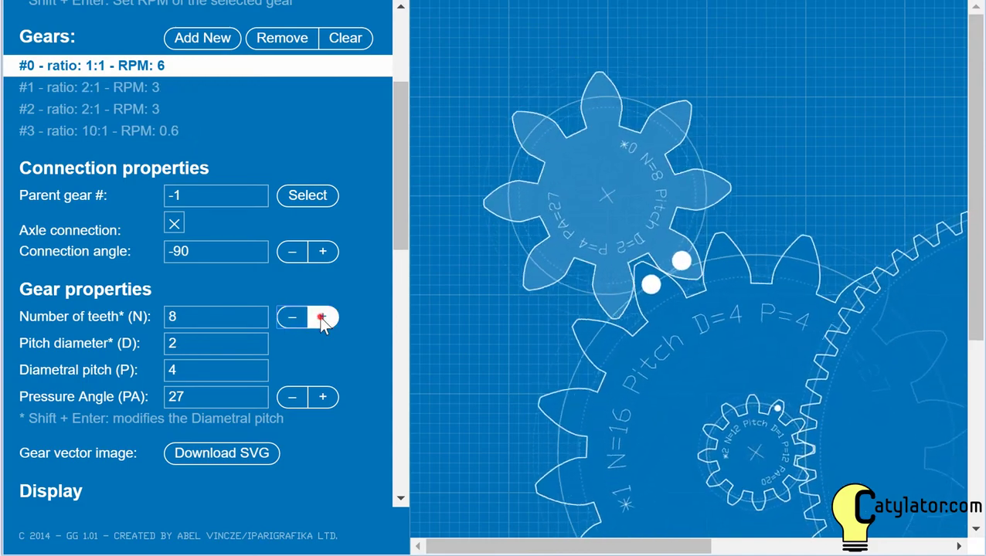
pyautogui.click(323, 317)
pyautogui.click(324, 317)
pyautogui.click(323, 316)
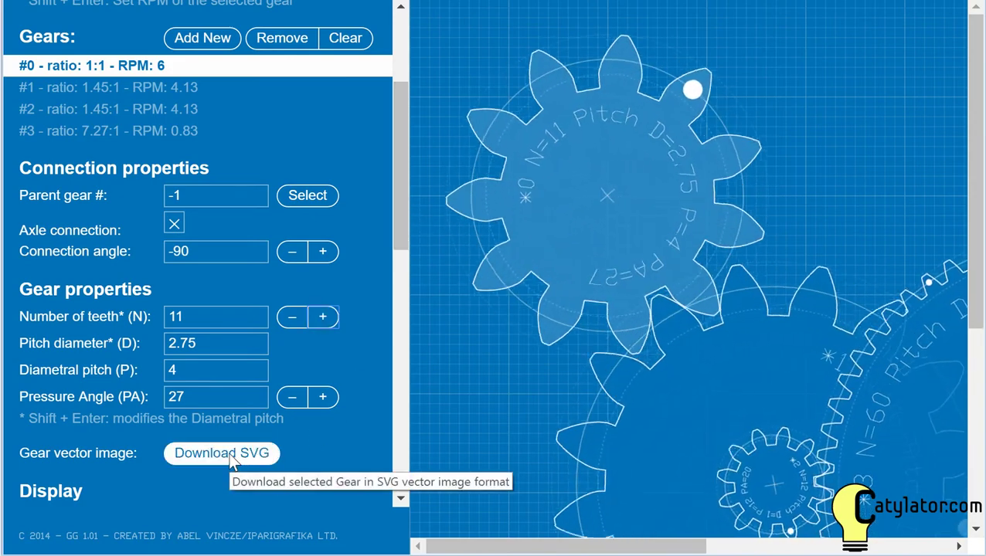
# Download the 11-tooth gear as an SVG image
pyautogui.click(230, 456)
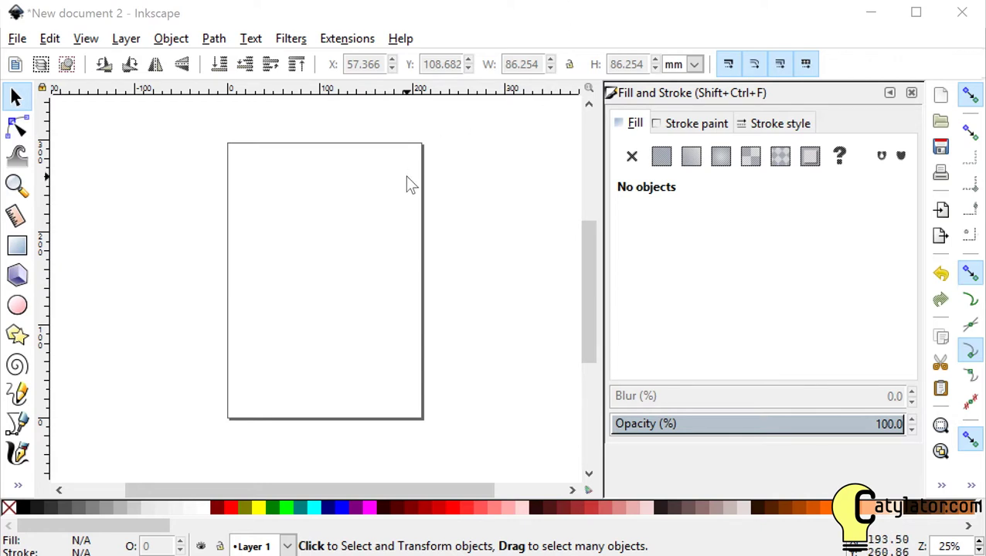
pyautogui.click(17, 39)
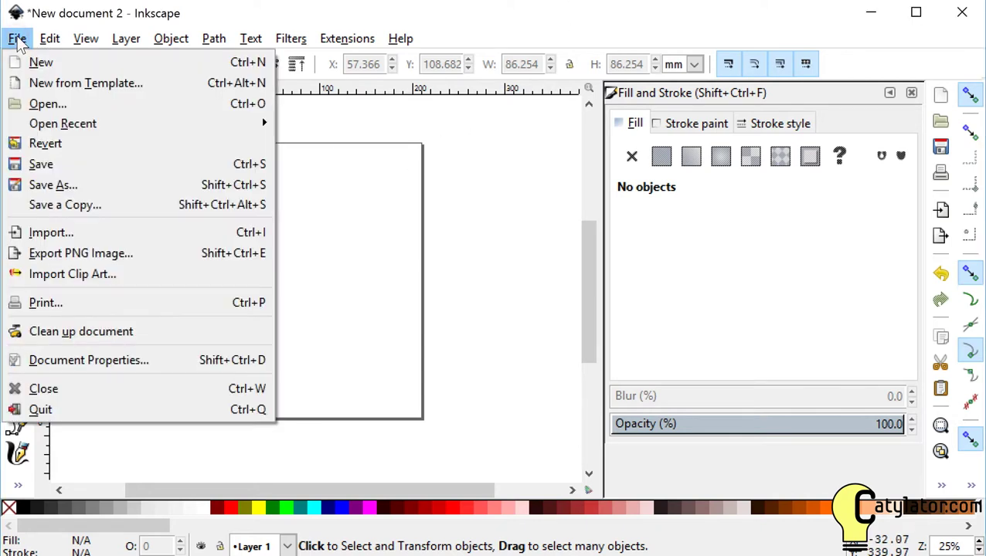
pyautogui.click(62, 232)
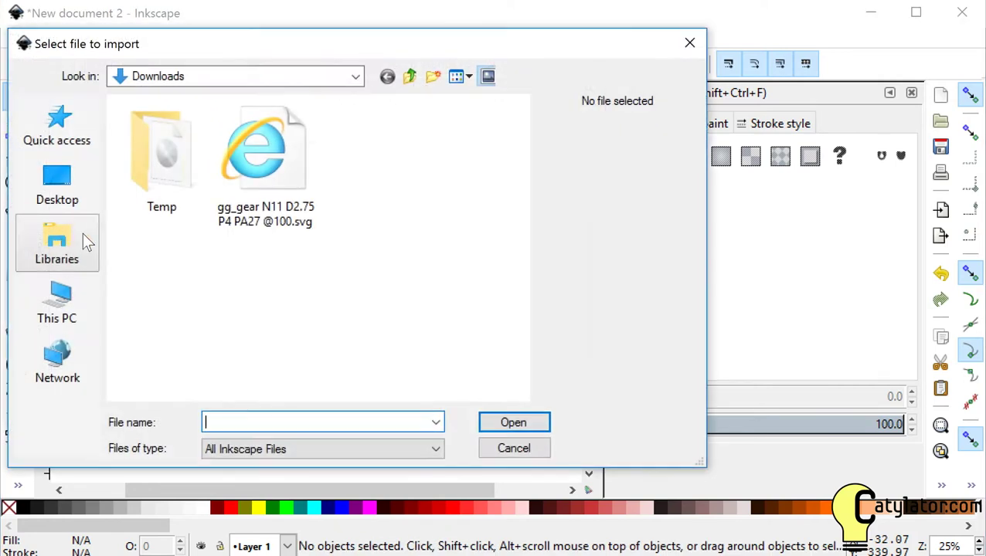
pyautogui.click(271, 166)
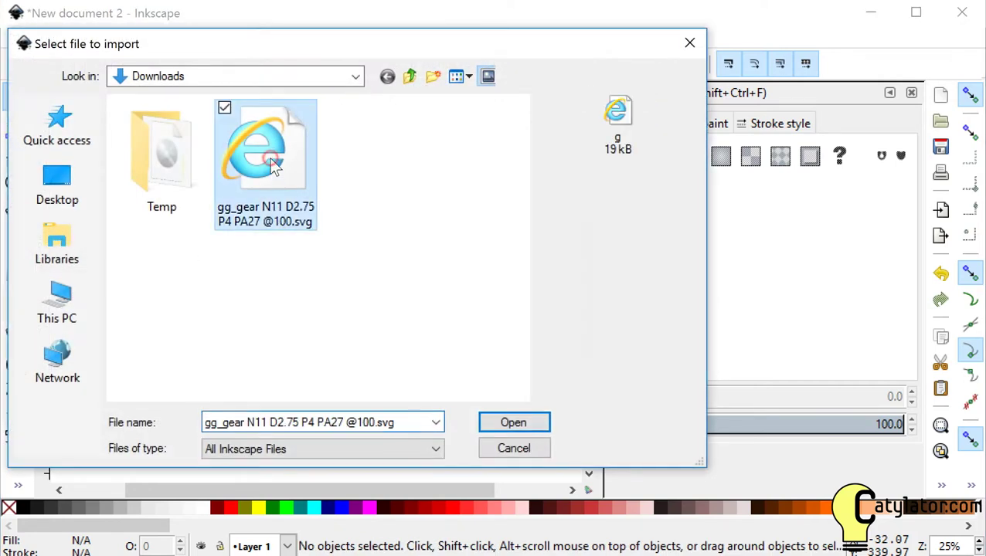
pyautogui.click(514, 422)
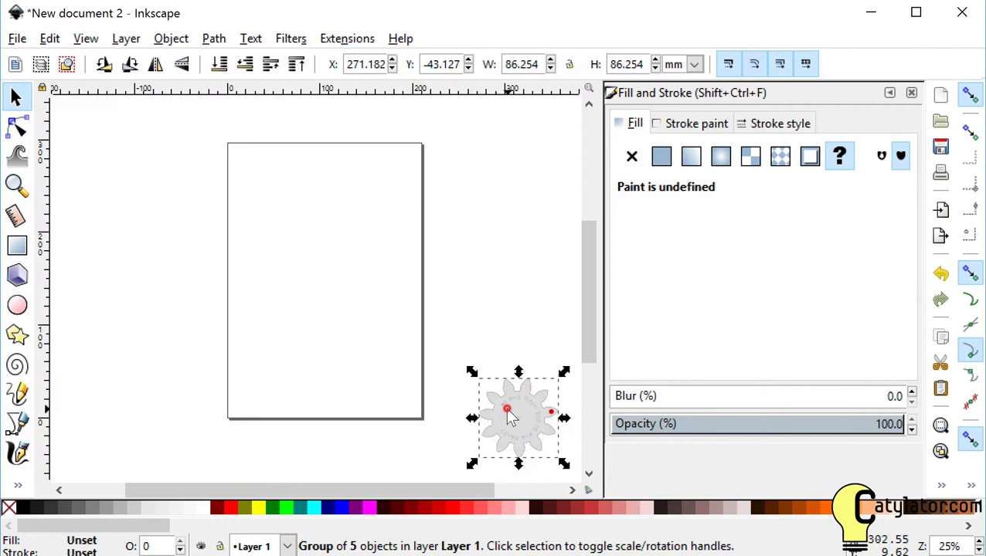
# Drag the imported gear onto the page and zoom in on it
pyautogui.moveTo(507, 409); pyautogui.dragTo(310, 261)
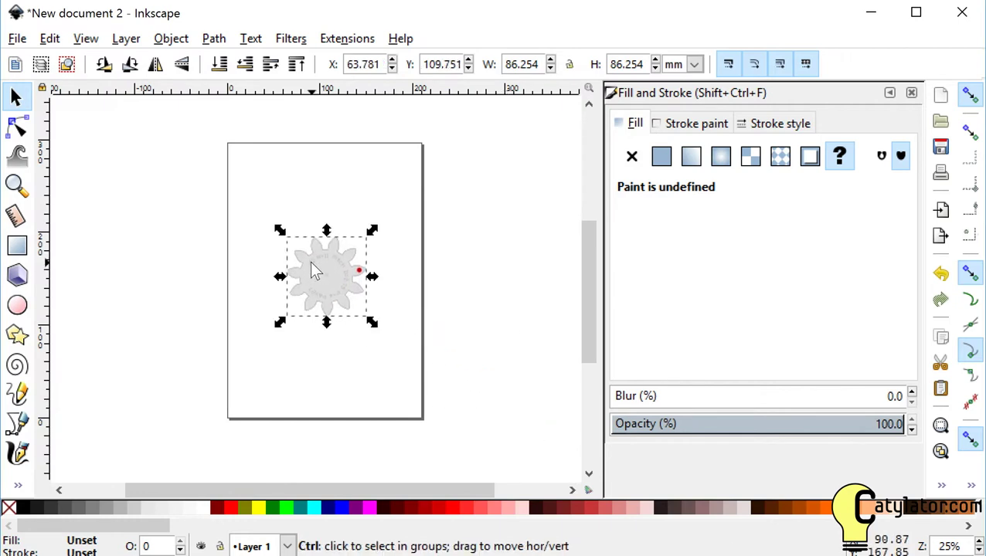
pyautogui.keyDown('ctrl'); pyautogui.scroll(2, 310, 261); pyautogui.keyUp('ctrl')
pyautogui.keyDown('ctrl'); pyautogui.scroll(1, 310, 261); pyautogui.keyUp('ctrl')
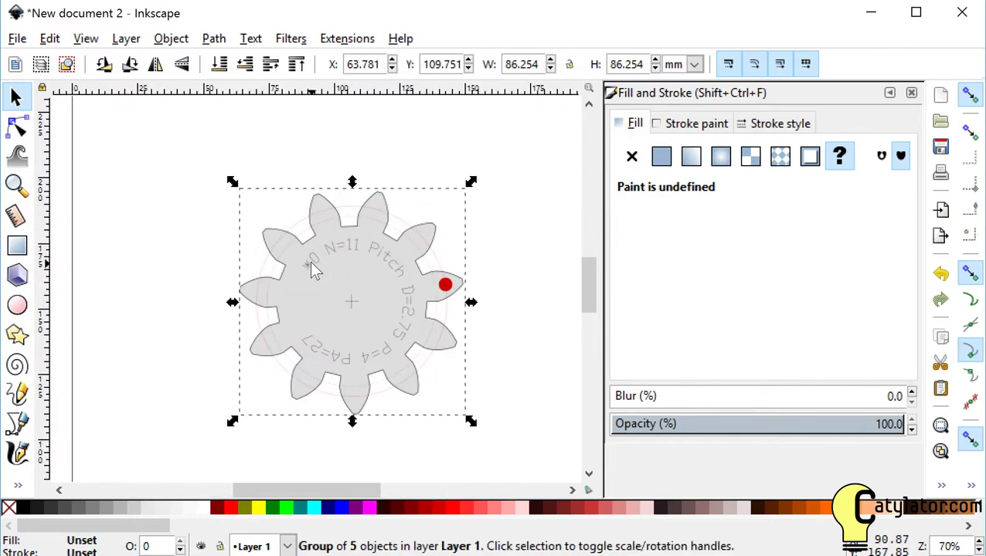
# Ungroup the gear into its 5 separate objects
pyautogui.click(170, 39)
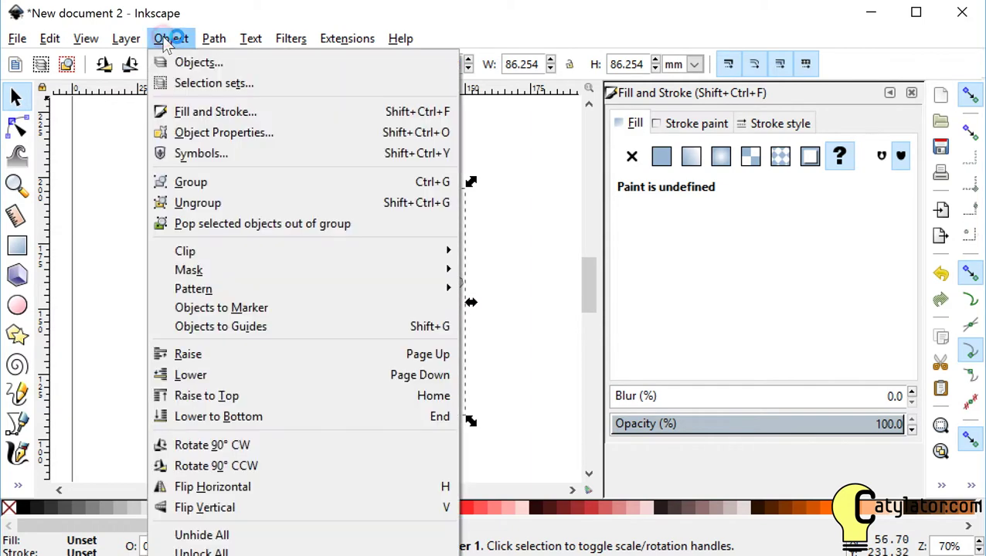
pyautogui.click(186, 202)
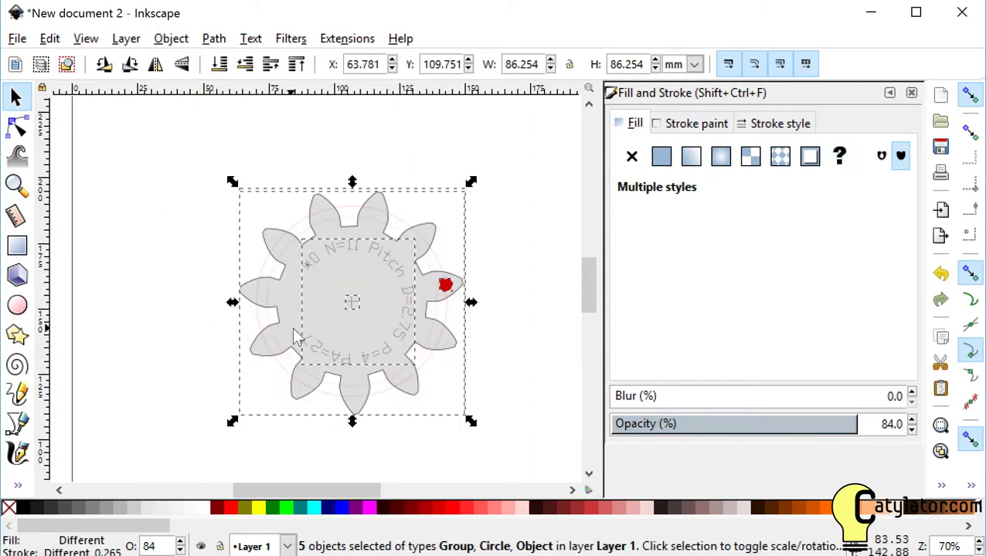
pyautogui.scroll(-1, 481, 375)
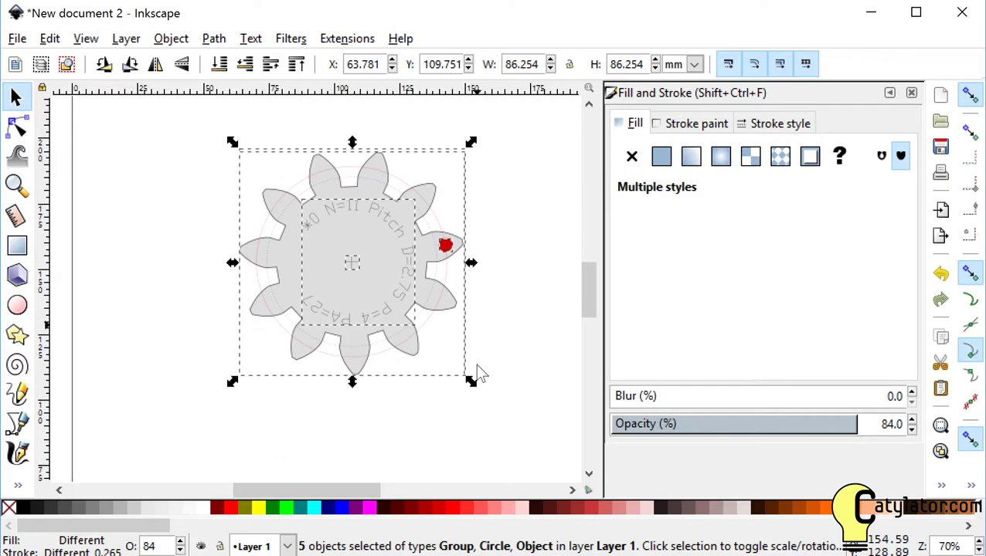
pyautogui.keyDown('ctrl'); pyautogui.scroll(1, 477, 370); pyautogui.keyUp('ctrl')
# Delete the red marker dot from the gear tooth
pyautogui.click(382, 395)
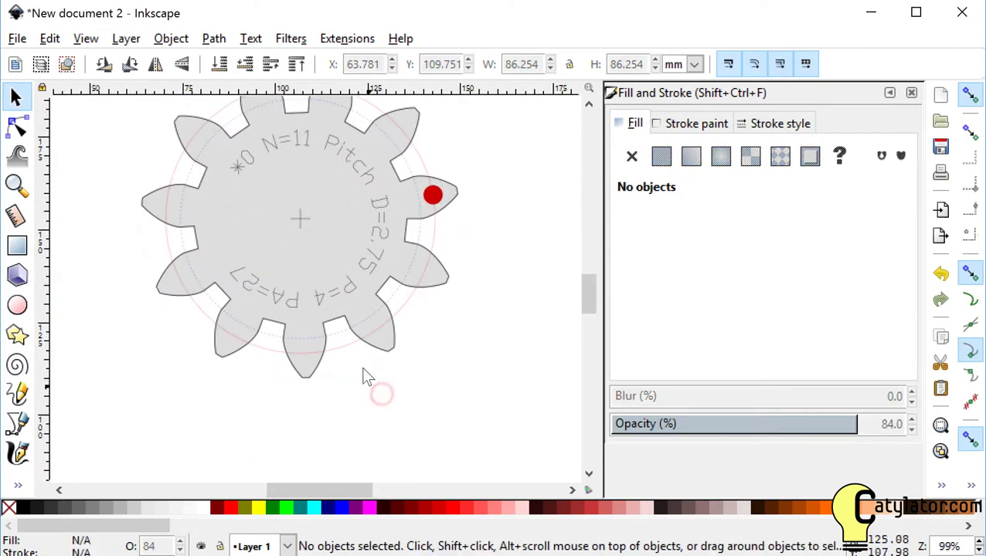
pyautogui.click(342, 347)
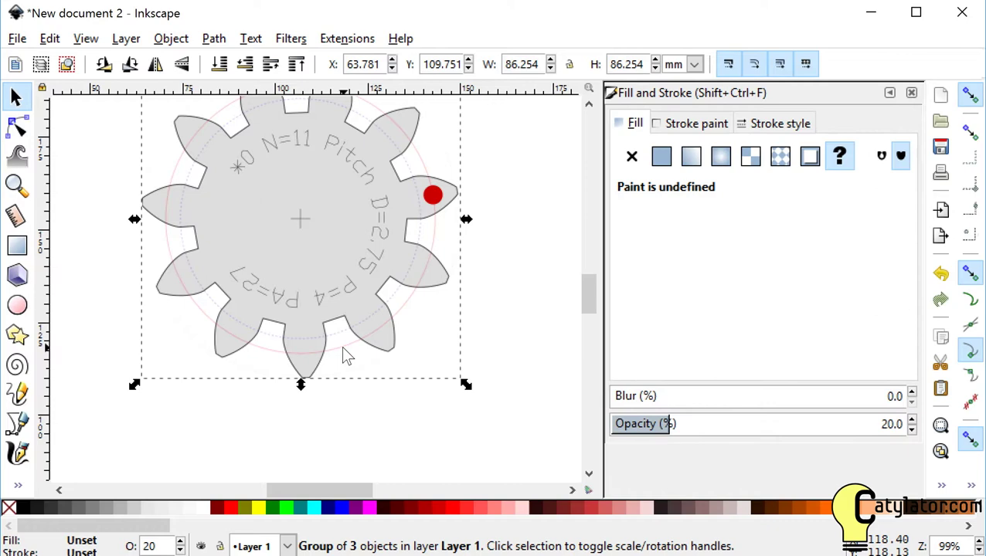
pyautogui.press('Escape')
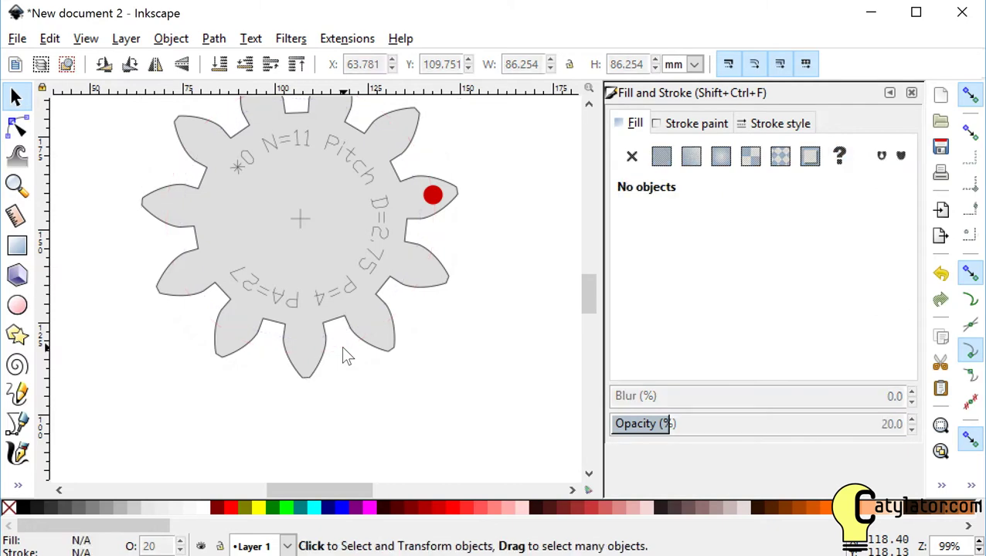
pyautogui.click(435, 195)
pyautogui.press('Delete')
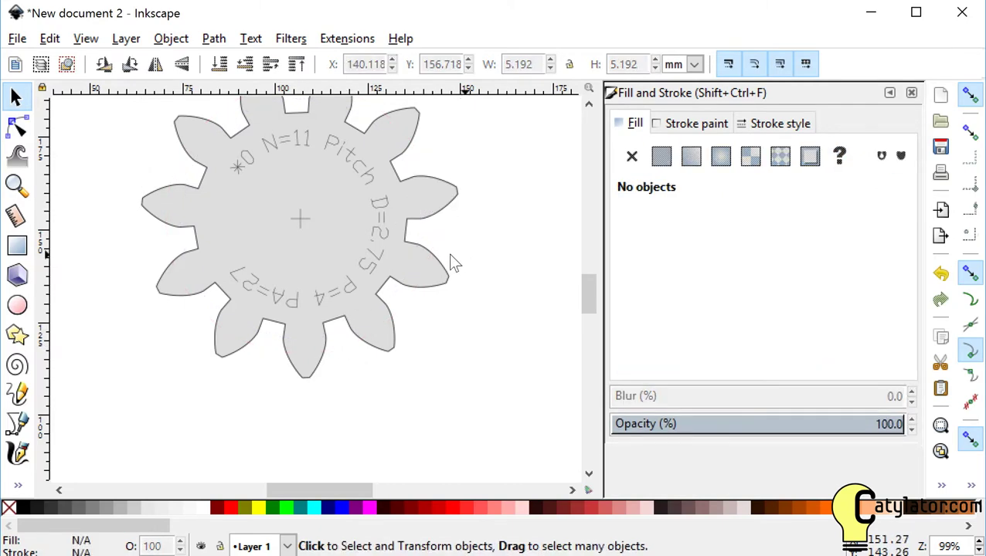
# Delete the curved text label and the centre crosshair from the gear
pyautogui.click(379, 206)
pyautogui.press('Delete')
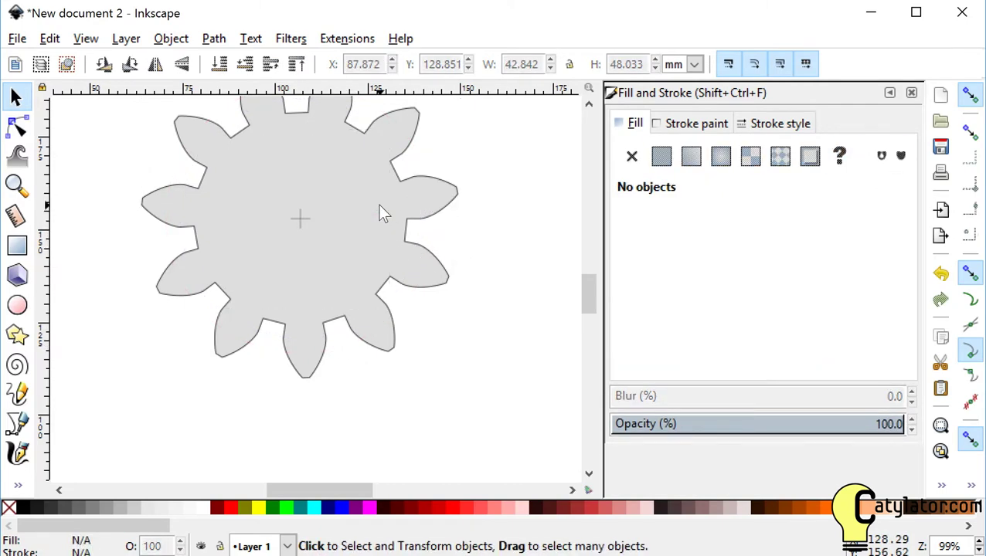
pyautogui.click(299, 223)
pyautogui.press('Delete')
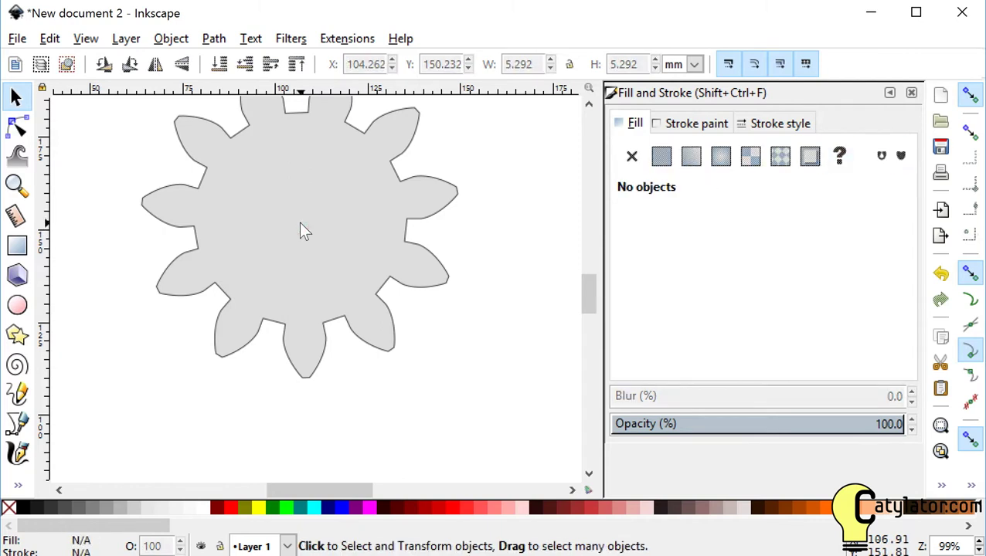
pyautogui.click(589, 104)
pyautogui.click(588, 103)
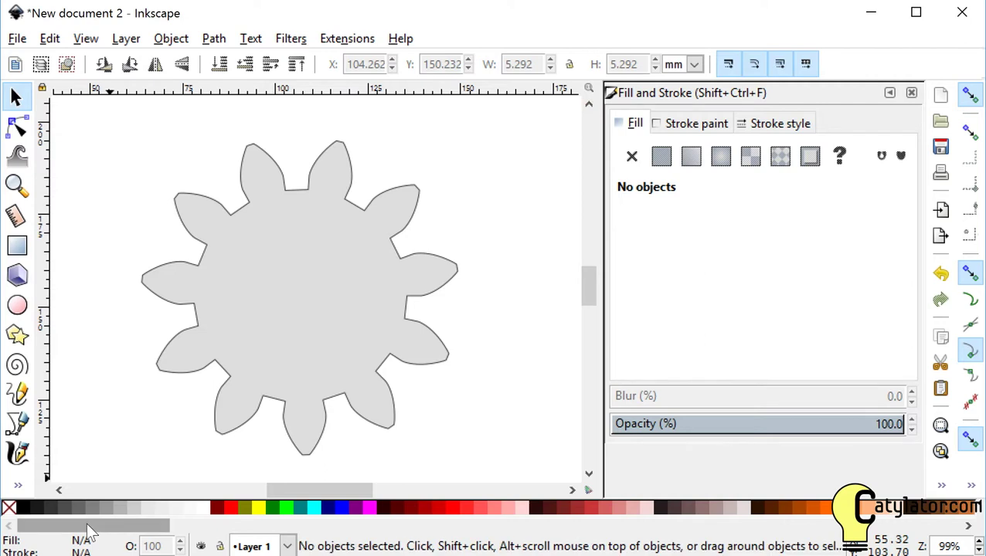
# Set the gear's fill to none, keeping a flat-colour grey stroke outline
pyautogui.click(297, 373)
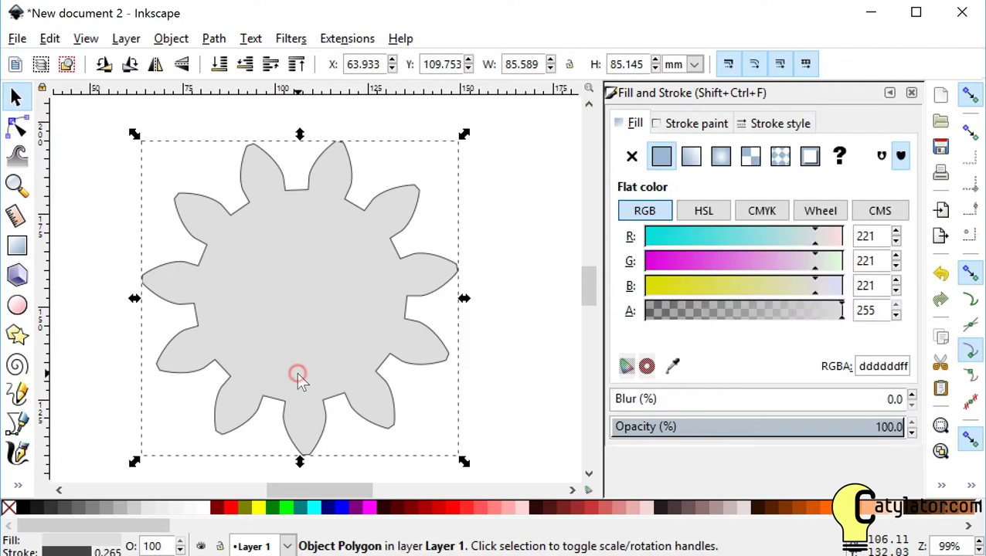
pyautogui.click(95, 537)
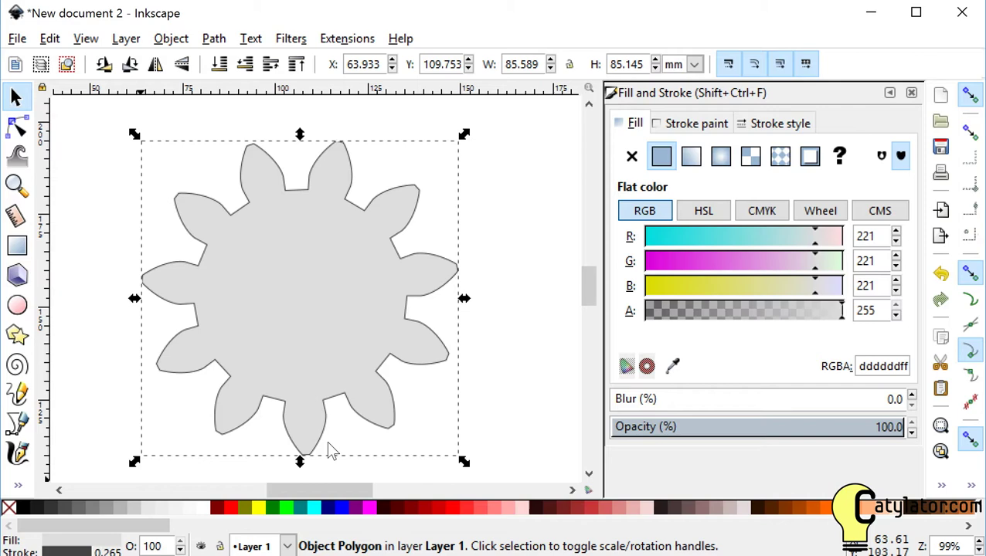
pyautogui.click(631, 156)
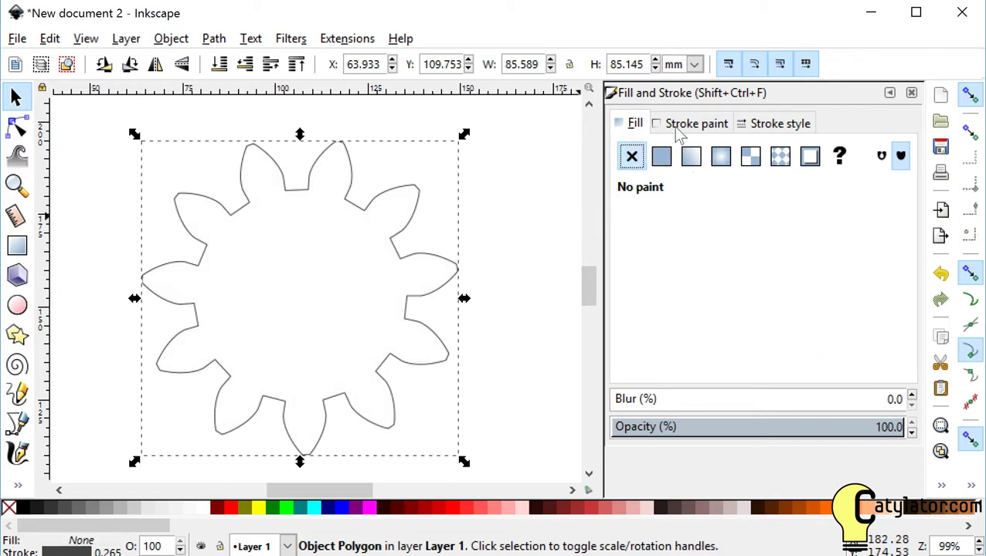
pyautogui.click(680, 125)
pyautogui.click(660, 159)
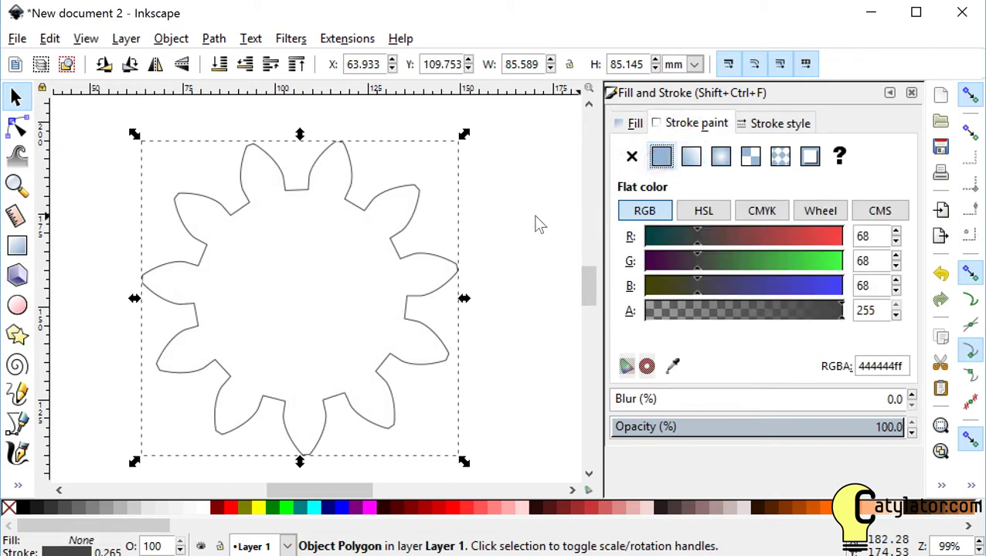
pyautogui.click(493, 234)
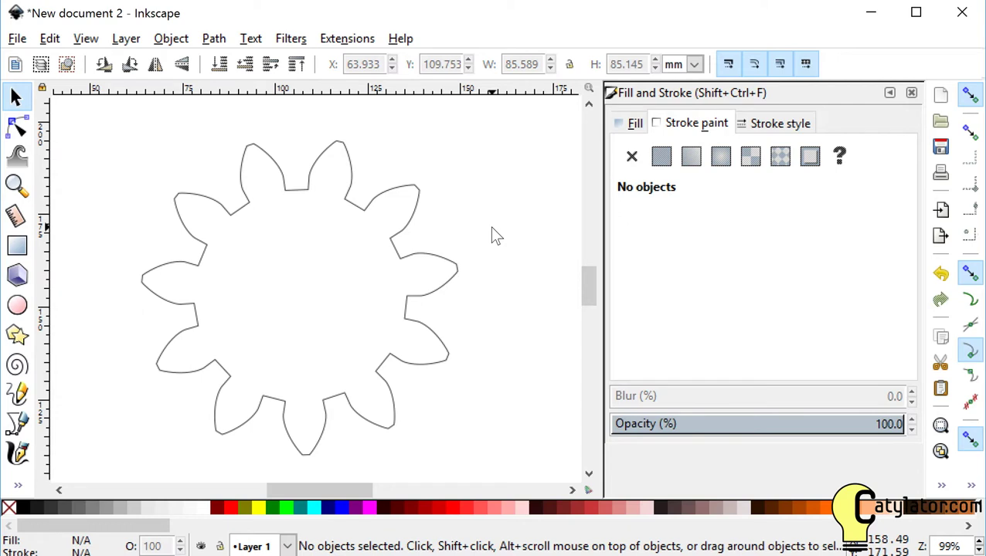
# Save the drawing to Downloads as gear.svg in Optimized SVG format
pyautogui.click(18, 40)
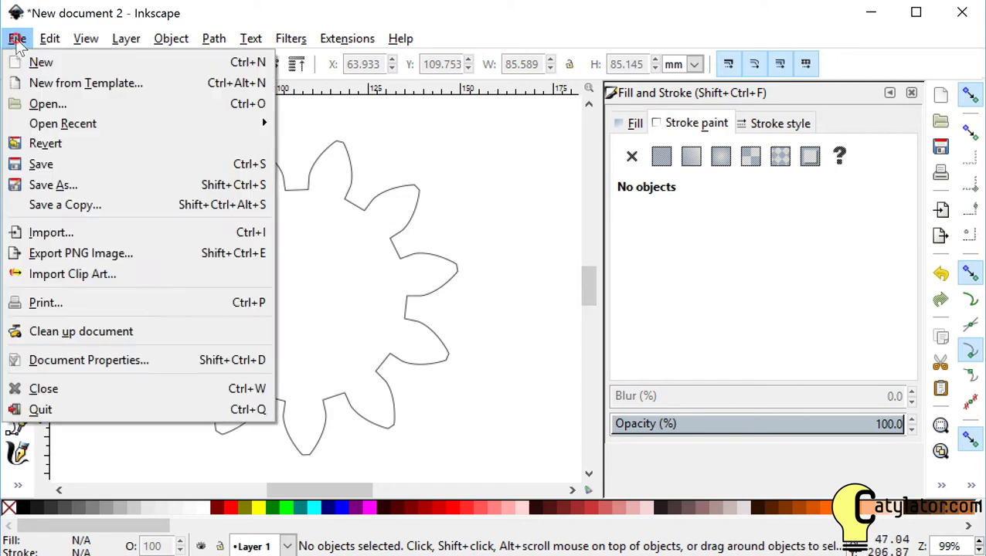
pyautogui.click(43, 185)
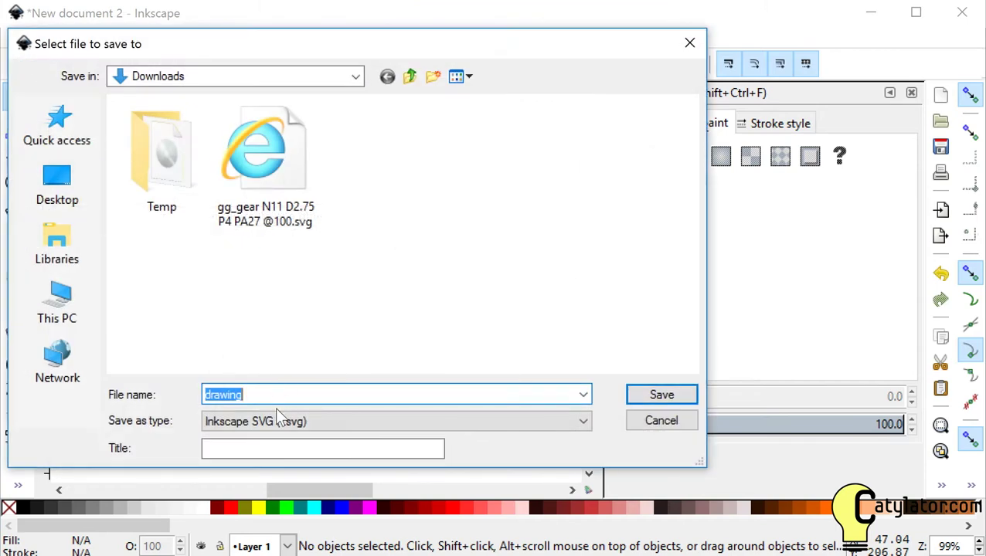
pyautogui.click(276, 421)
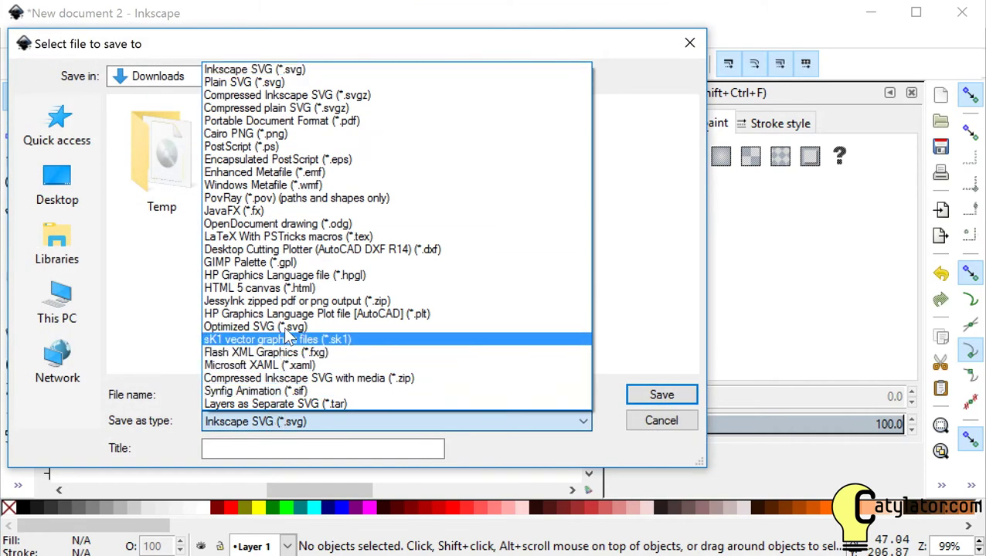
pyautogui.click(288, 327)
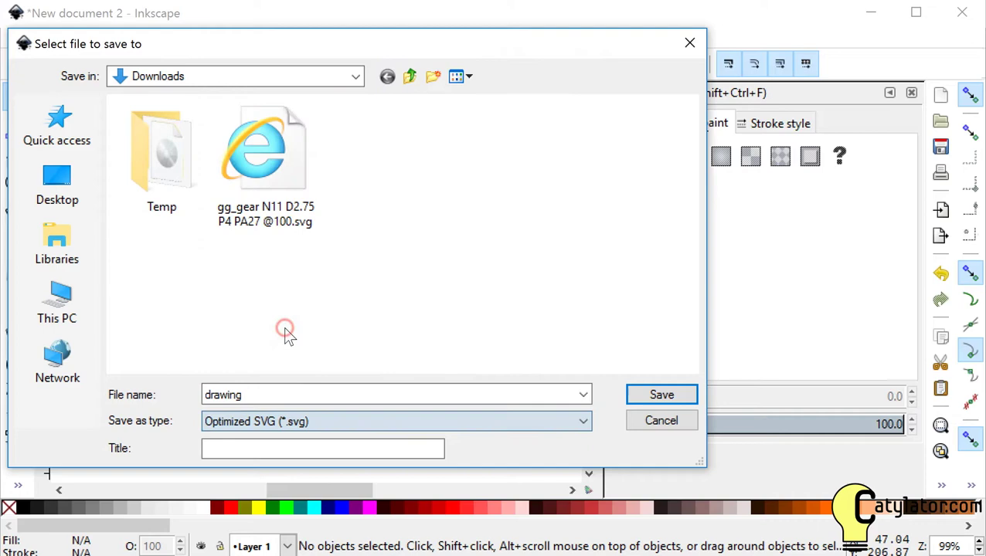
pyautogui.doubleClick(275, 392)
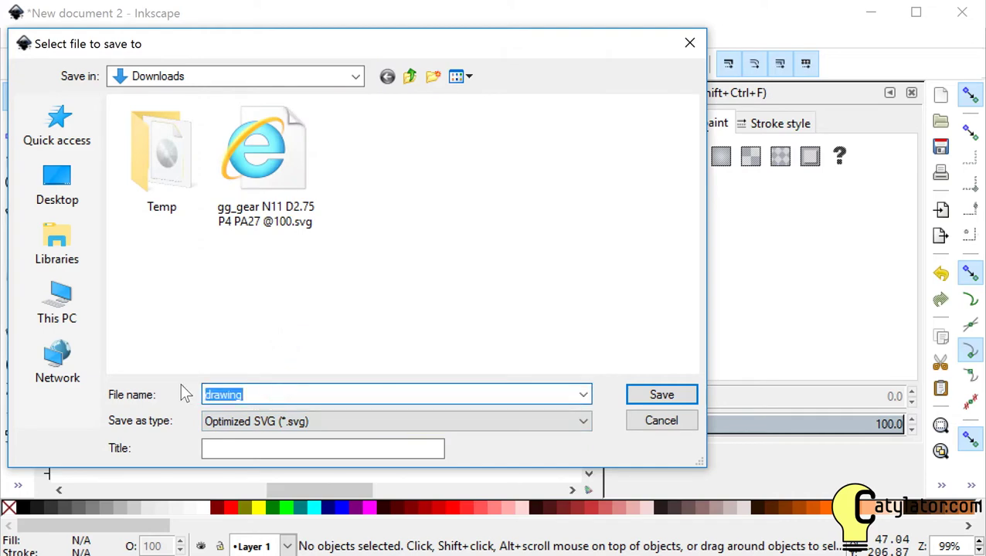
pyautogui.write('gear')
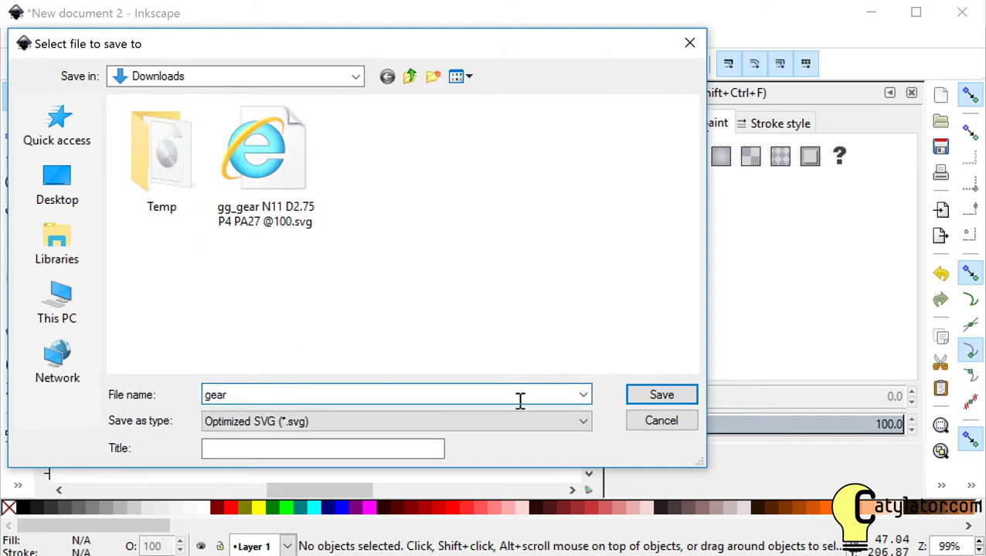
pyautogui.click(657, 394)
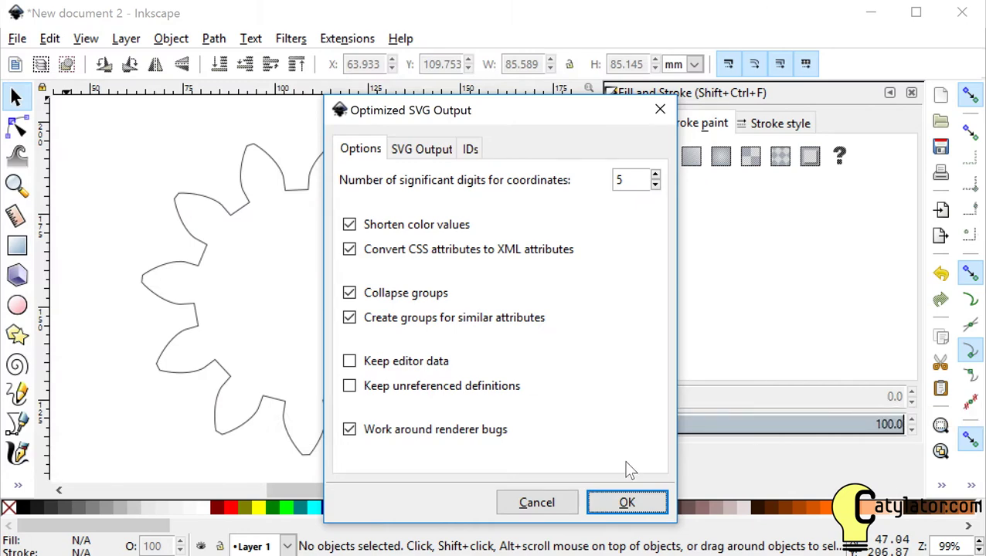
pyautogui.click(628, 505)
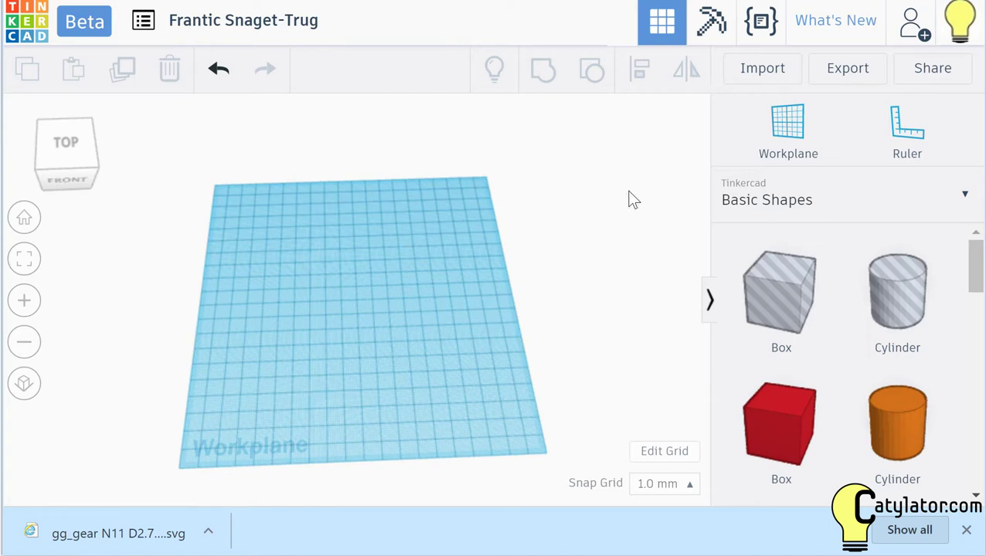
# Choose gear.svg from Downloads in Tinkercad's Import dialog
pyautogui.click(765, 71)
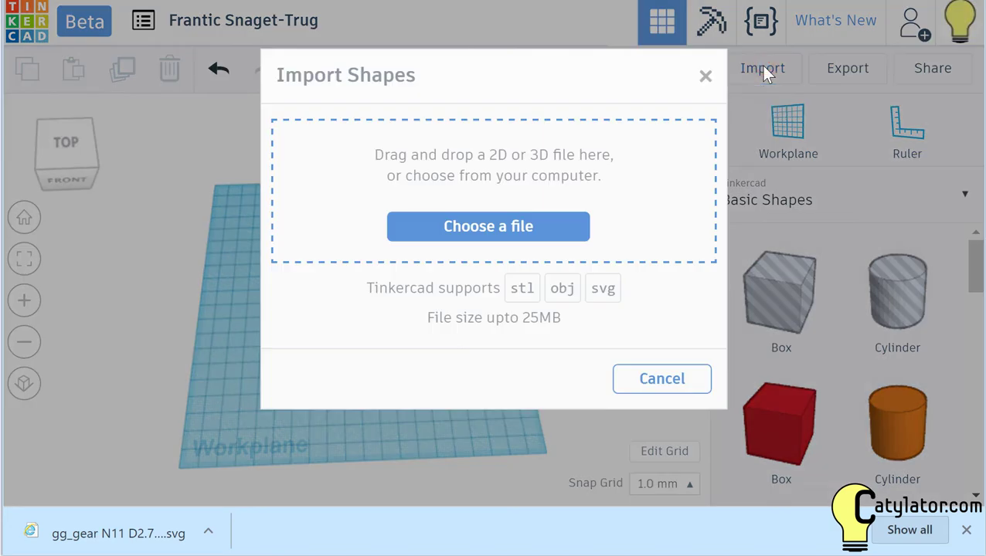
pyautogui.click(524, 226)
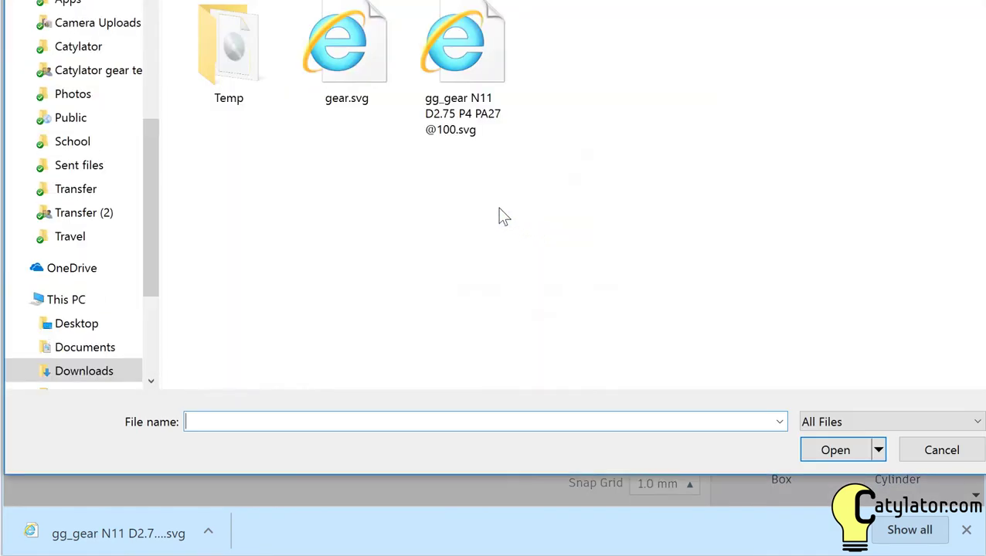
pyautogui.click(484, 51)
pyautogui.click(351, 49)
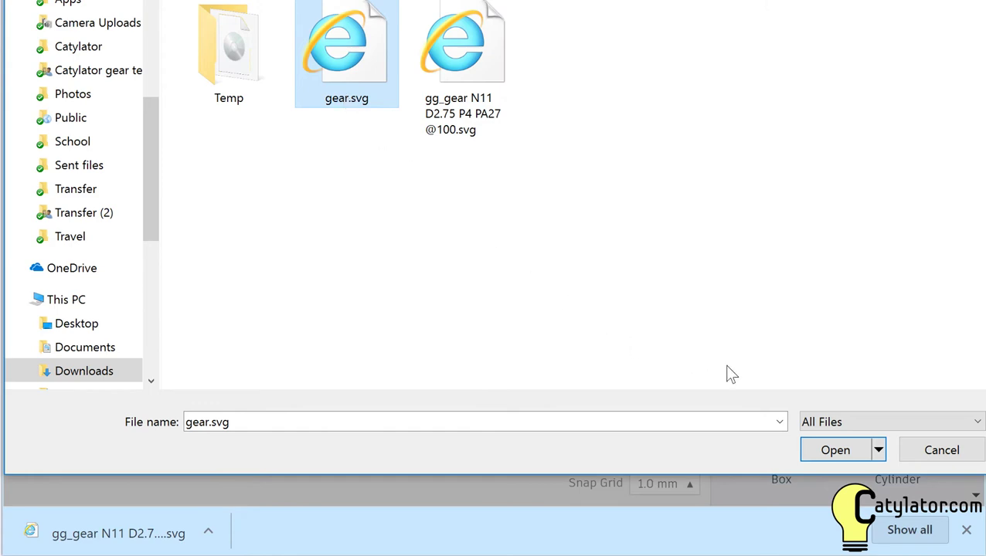
pyautogui.click(833, 455)
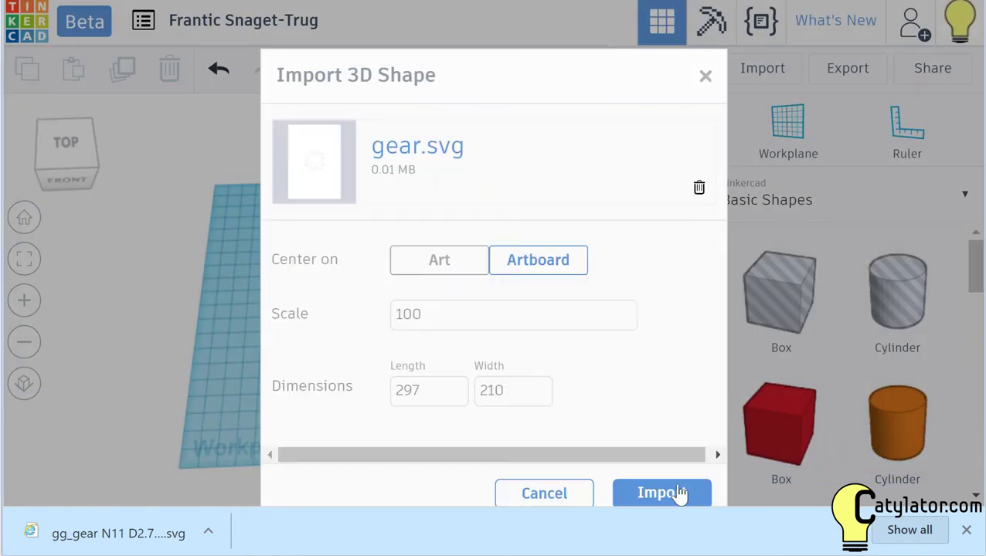
# Import the gear onto the workplane and set its height to 12.00
pyautogui.click(662, 493)
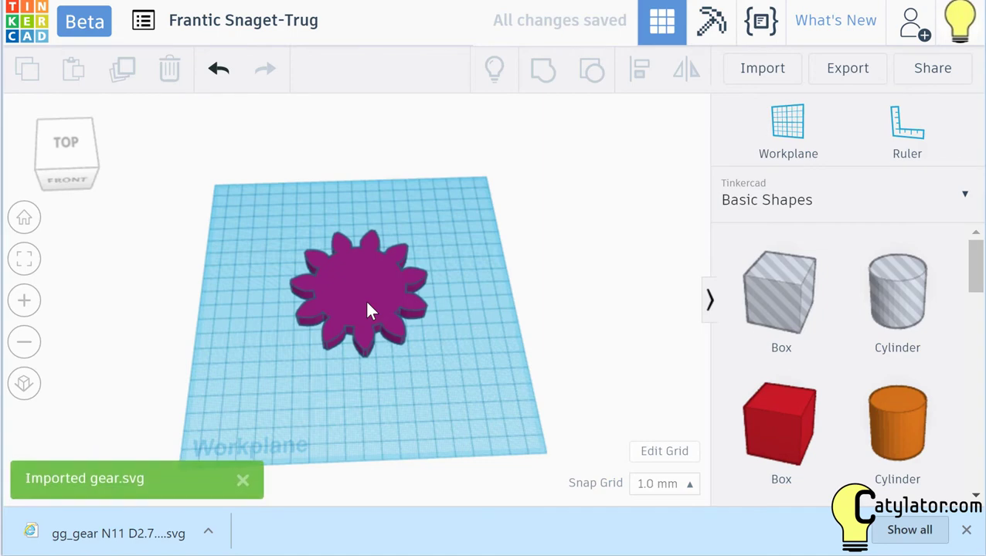
pyautogui.click(242, 482)
pyautogui.moveTo(371, 394); pyautogui.dragTo(380, 345, button='right')
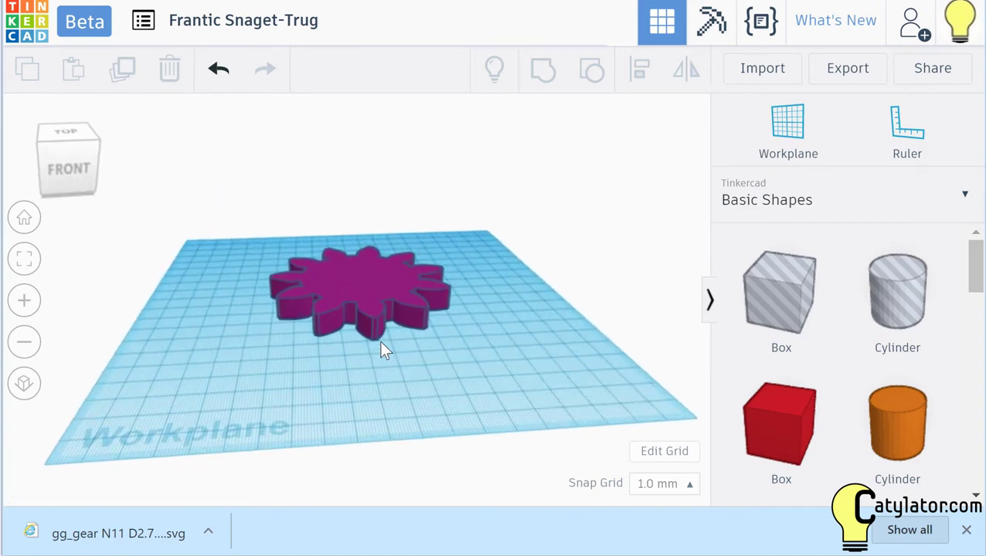
pyautogui.scroll(5, 381, 347)
pyautogui.click(386, 322)
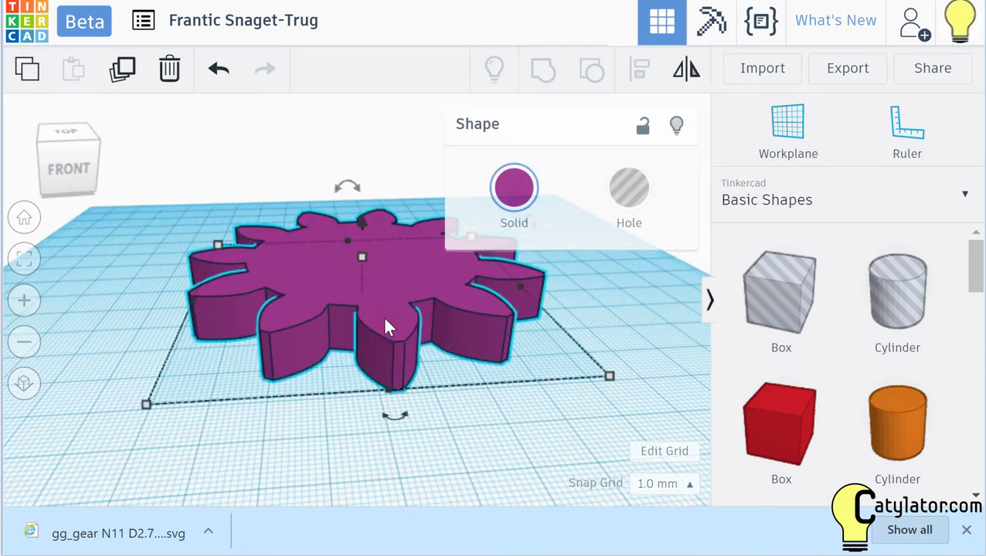
pyautogui.moveTo(361, 257)
pyautogui.mouseDown()
pyautogui.moveTo(367, 224)
pyautogui.moveTo(366, 272)
pyautogui.moveTo(365, 258)
pyautogui.mouseUp()
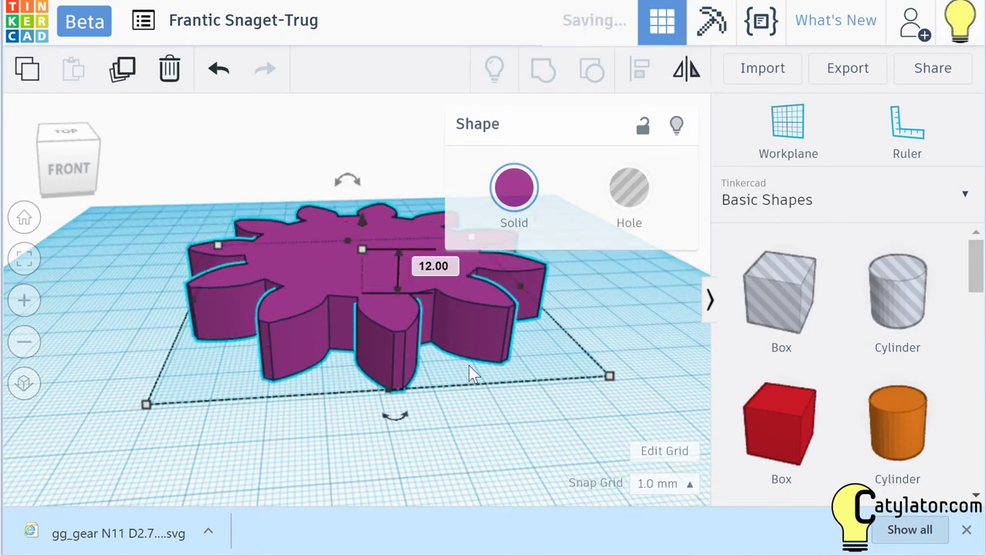
# Place a Cylinder from Basic Shapes on the workplane in front of the gear
pyautogui.moveTo(487, 390); pyautogui.dragTo(464, 418, button='right')
pyautogui.scroll(-5, 282, 312)
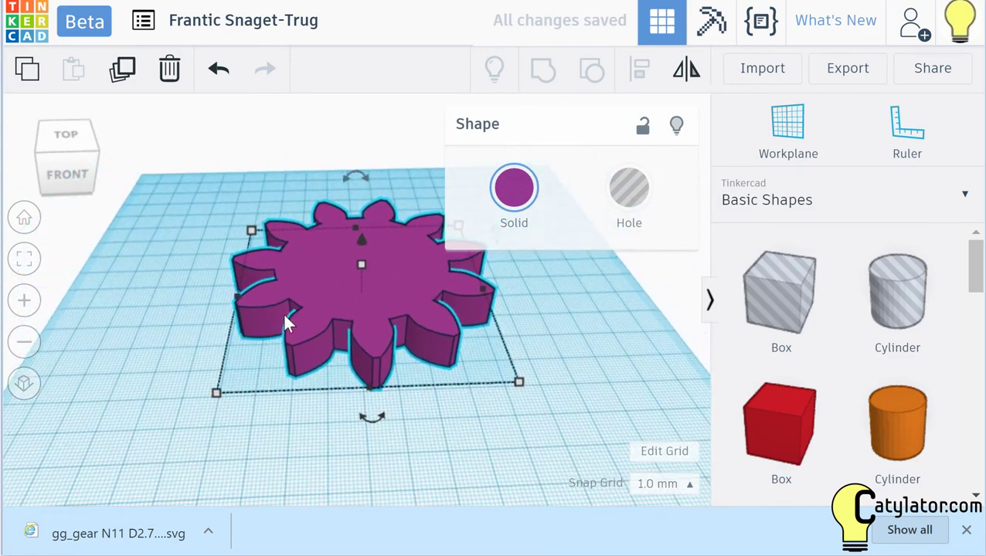
pyautogui.scroll(2, 407, 289)
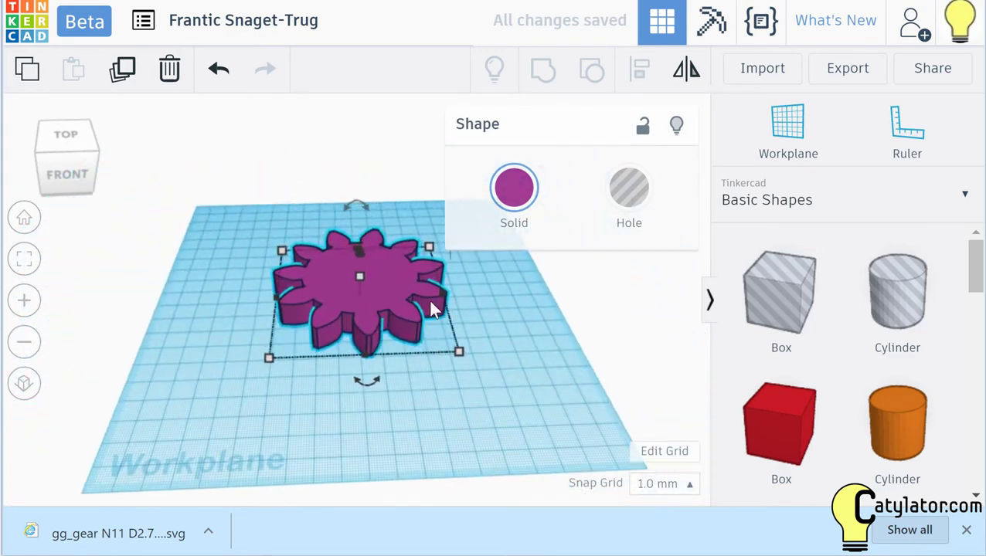
pyautogui.moveTo(428, 298); pyautogui.dragTo(453, 354, button='right')
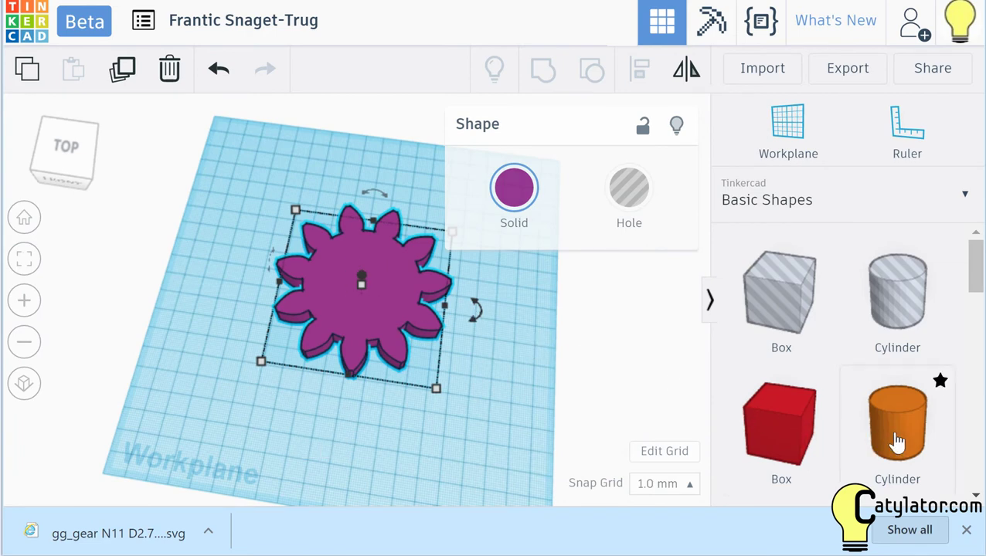
pyautogui.moveTo(748, 439); pyautogui.dragTo(356, 429)
pyautogui.moveTo(417, 438); pyautogui.dragTo(501, 414, button='right')
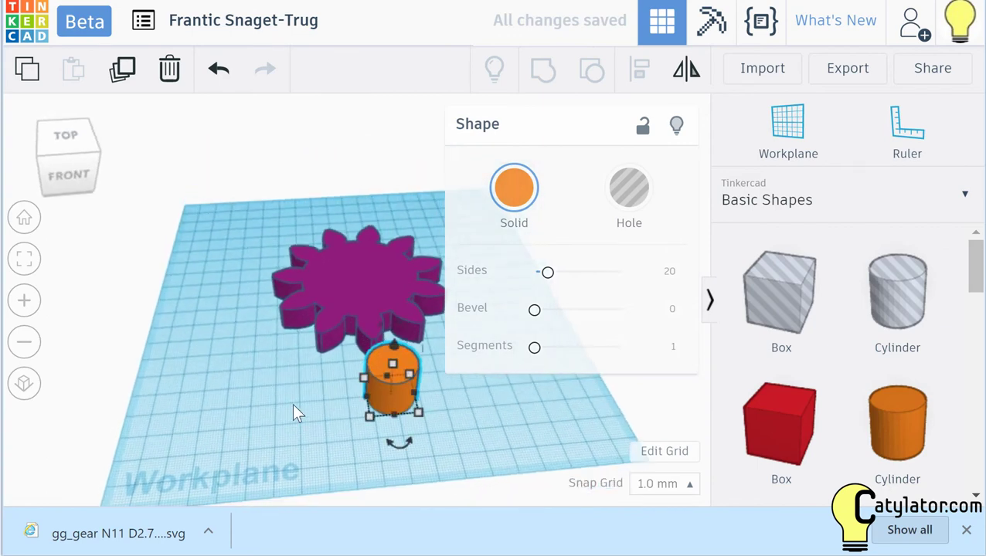
# Select the gear and cylinder together and align them centred on both horizontal axes
pyautogui.keyDown('shift'); pyautogui.click(358, 285); pyautogui.keyUp('shift')
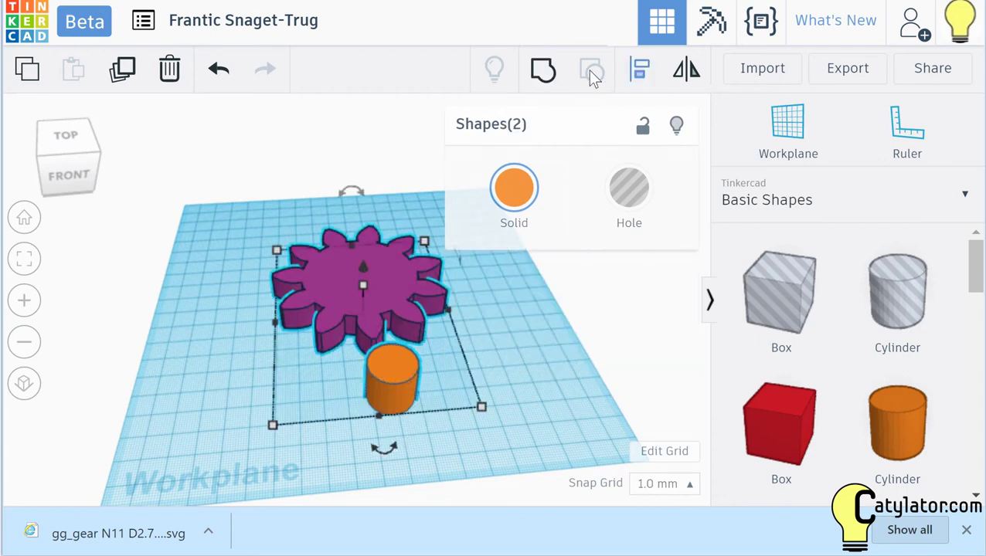
pyautogui.click(641, 71)
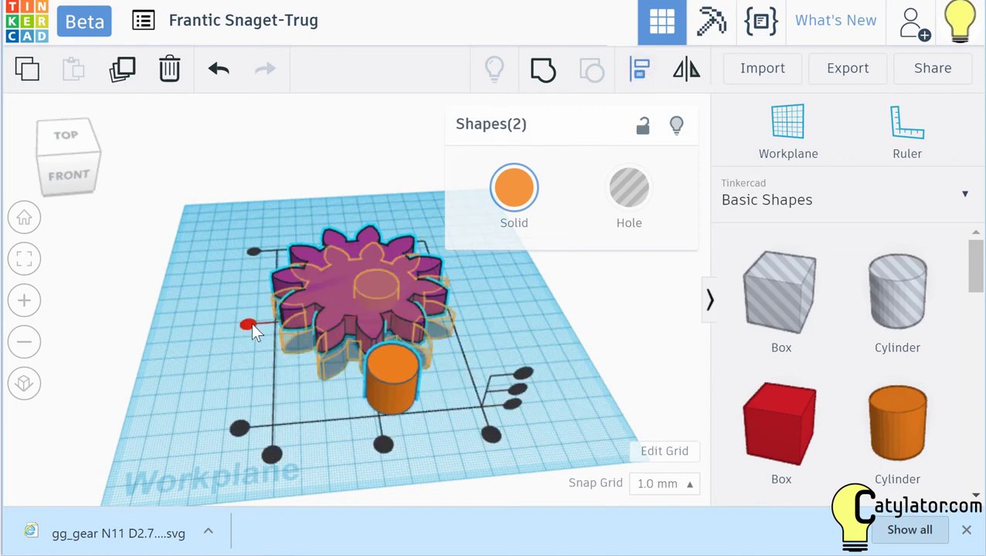
pyautogui.click(251, 323)
pyautogui.click(378, 412)
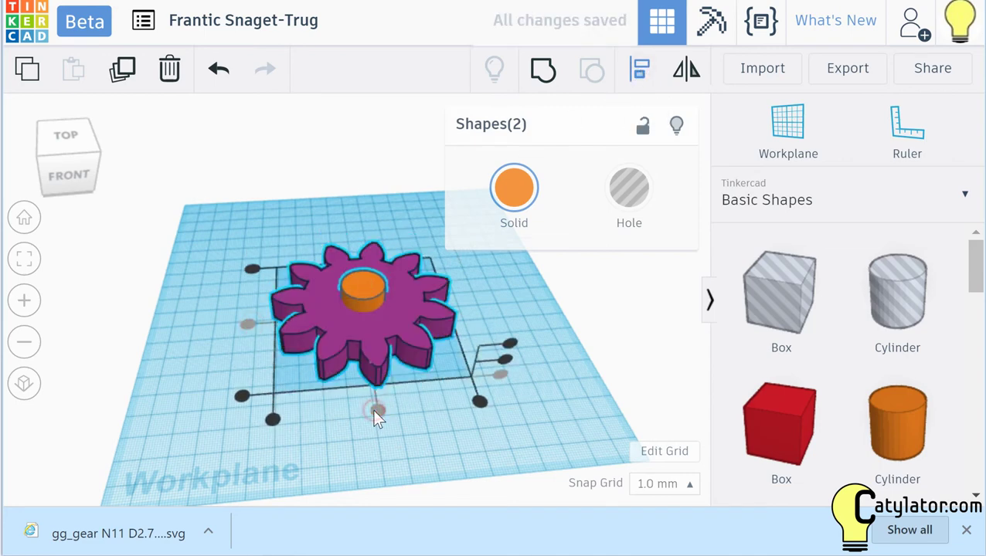
pyautogui.click(154, 361)
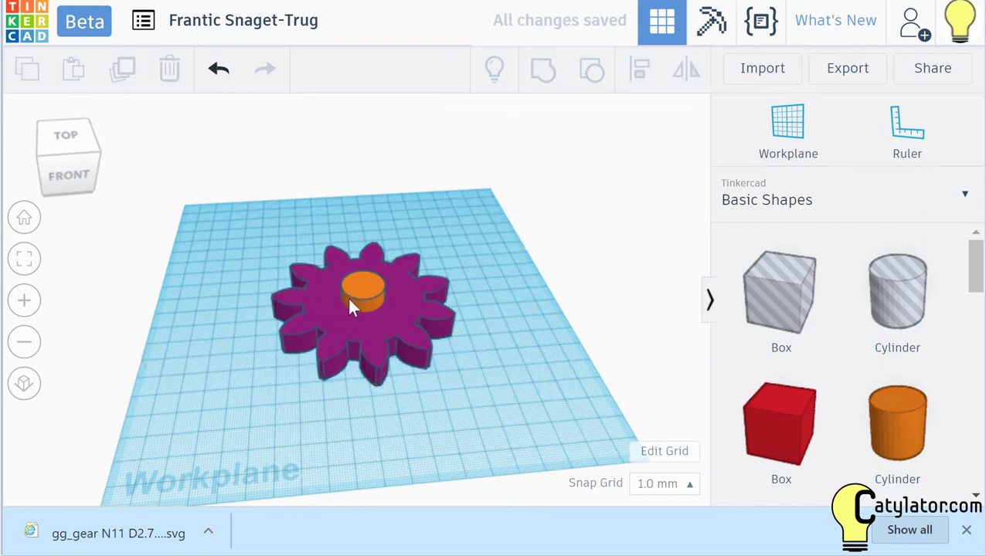
pyautogui.click(355, 291)
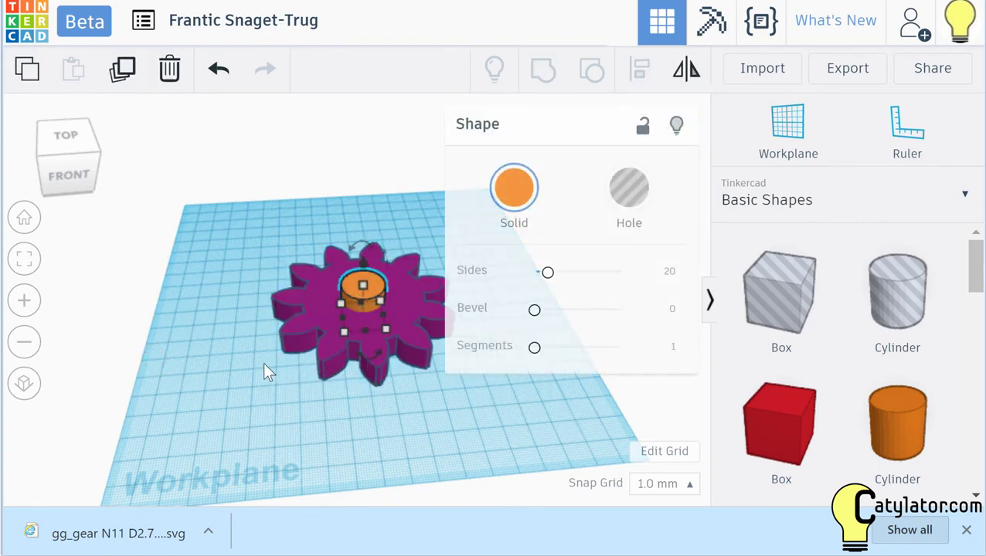
# Group the gear with the solid cylinder, then ungroup them back into separate shapes
pyautogui.click(229, 303)
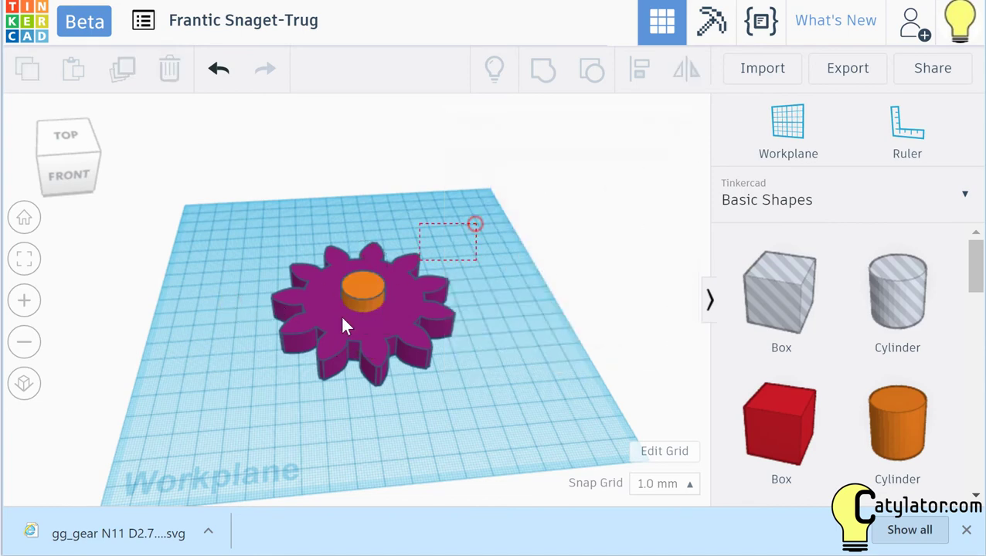
pyautogui.moveTo(342, 318); pyautogui.dragTo(342, 323)
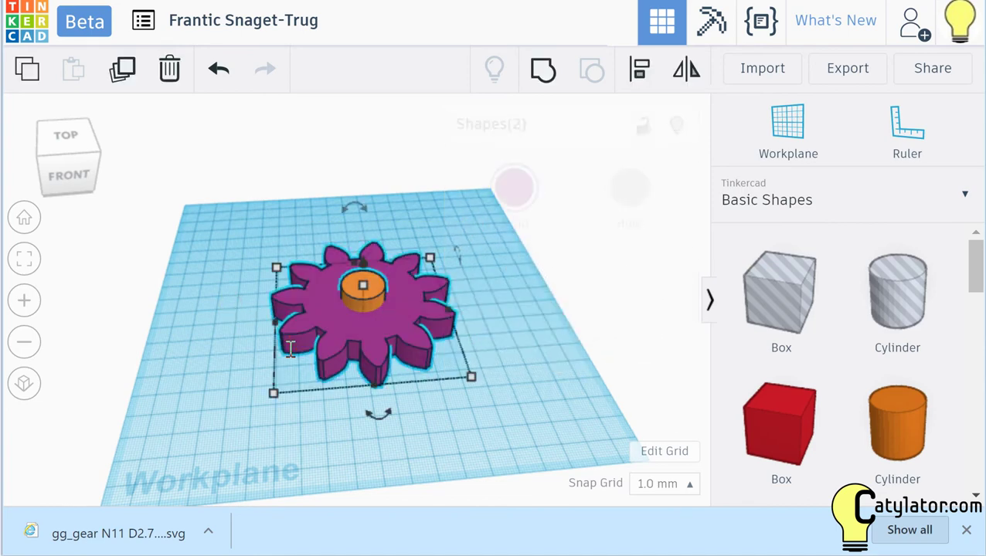
pyautogui.click(544, 71)
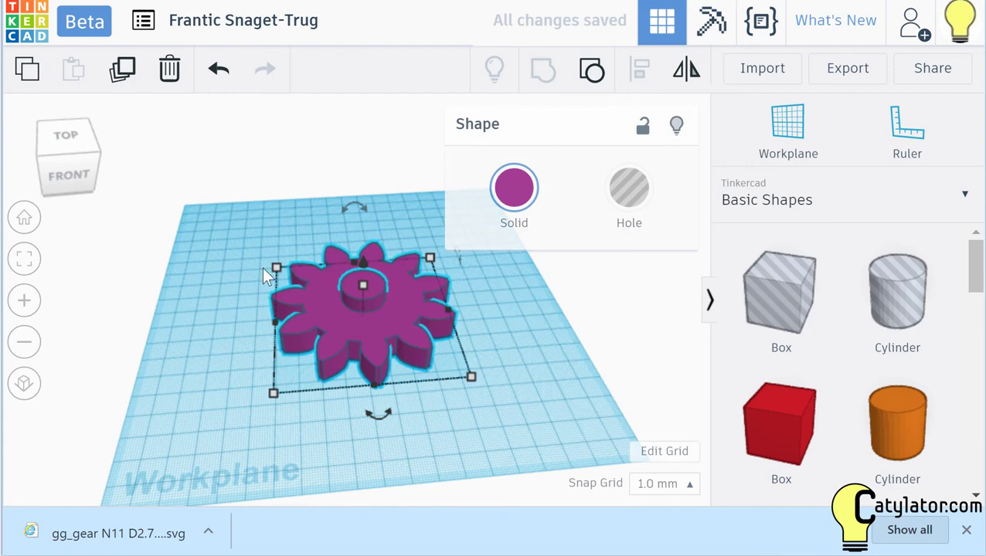
pyautogui.click(234, 283)
pyautogui.click(366, 300)
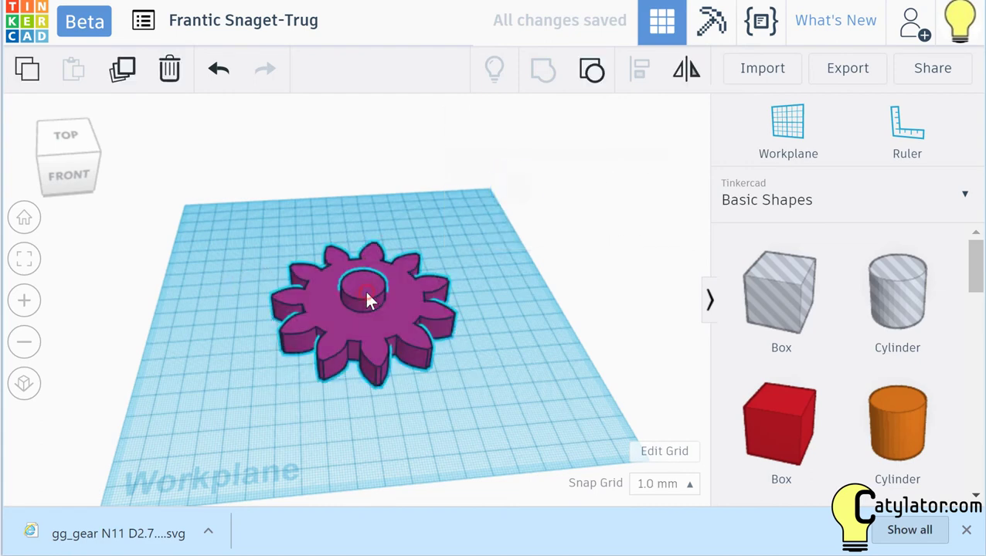
pyautogui.click(592, 71)
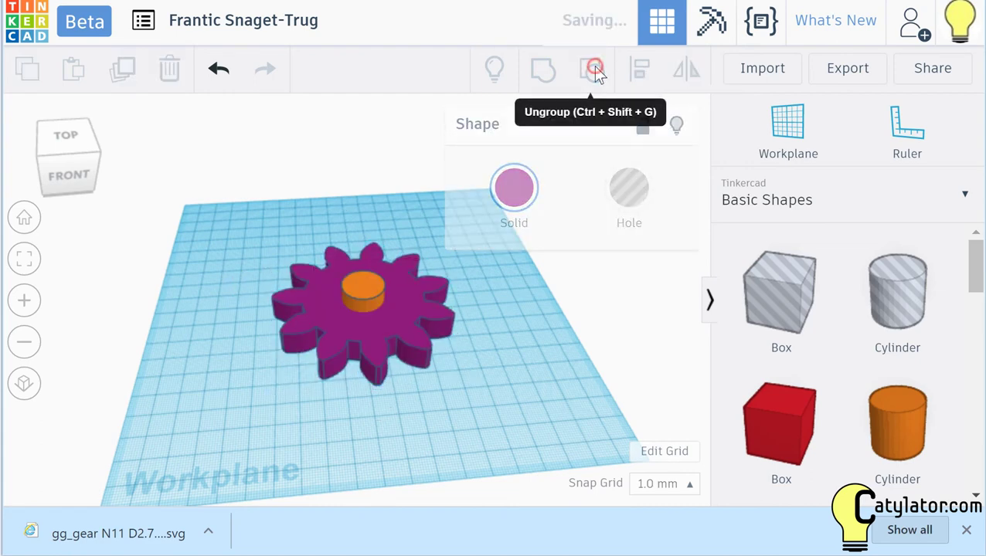
# Convert the orange cylinder to a hole and group it with the gear, then view from above
pyautogui.click(385, 223)
pyautogui.click(371, 283)
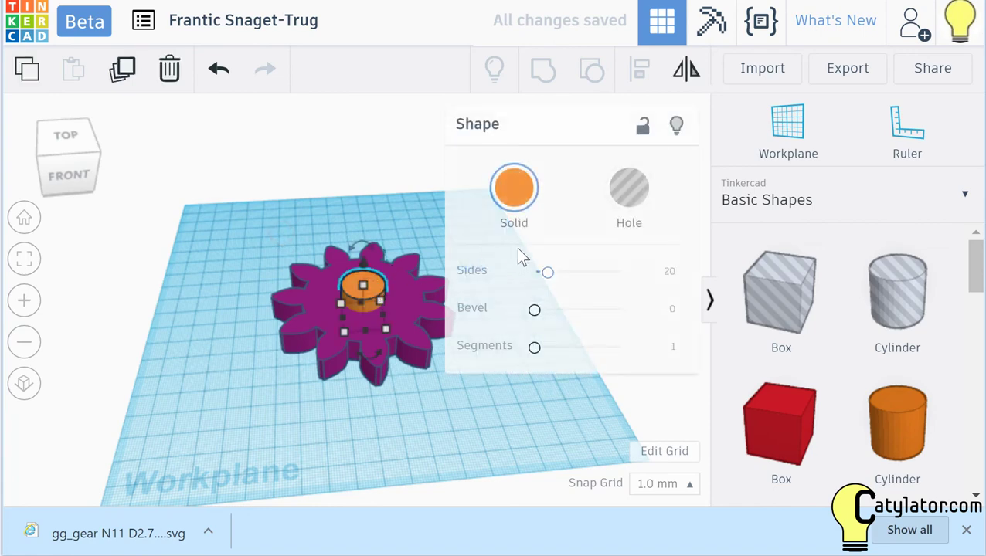
pyautogui.click(629, 198)
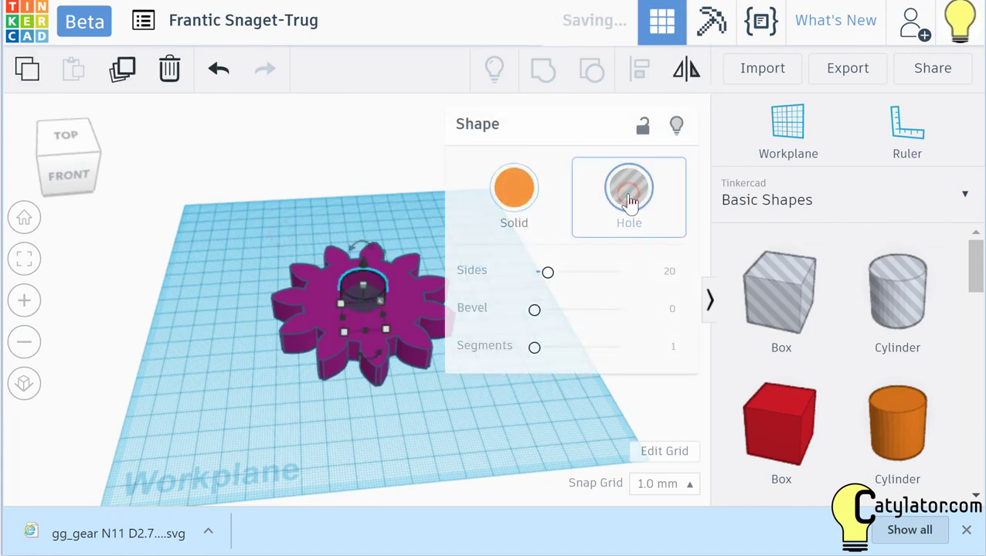
pyautogui.click(200, 284)
pyautogui.moveTo(456, 225); pyautogui.dragTo(274, 382)
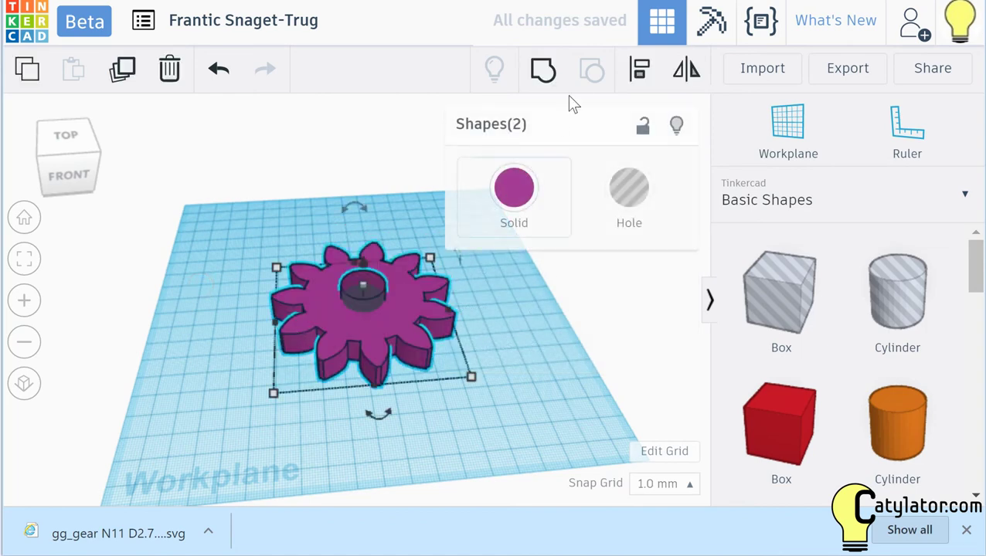
pyautogui.click(545, 74)
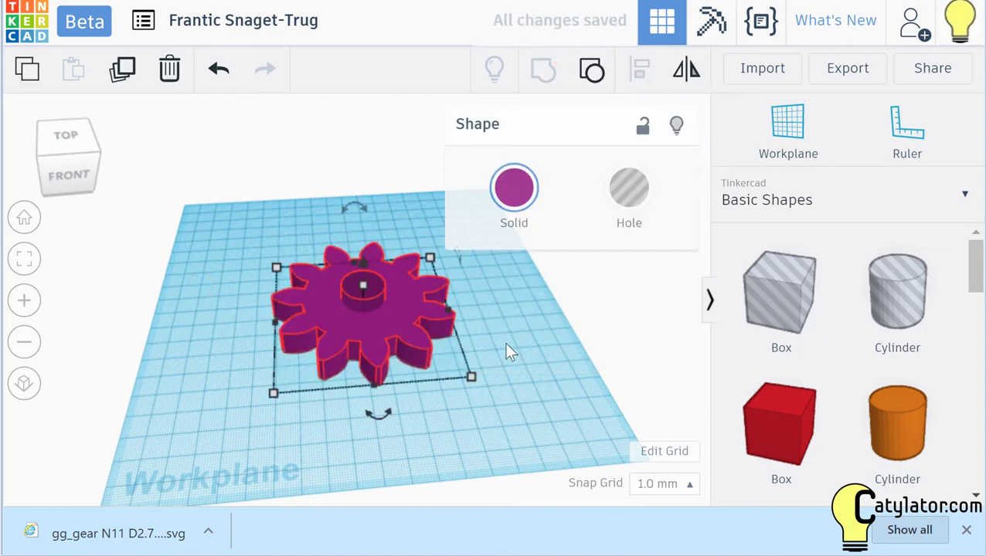
pyautogui.moveTo(505, 369); pyautogui.dragTo(438, 341, button='right')
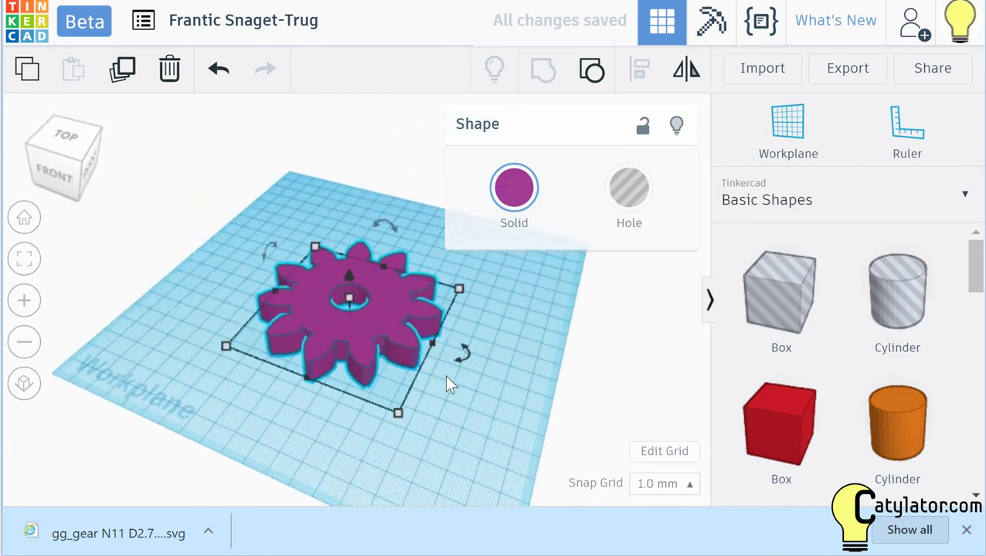